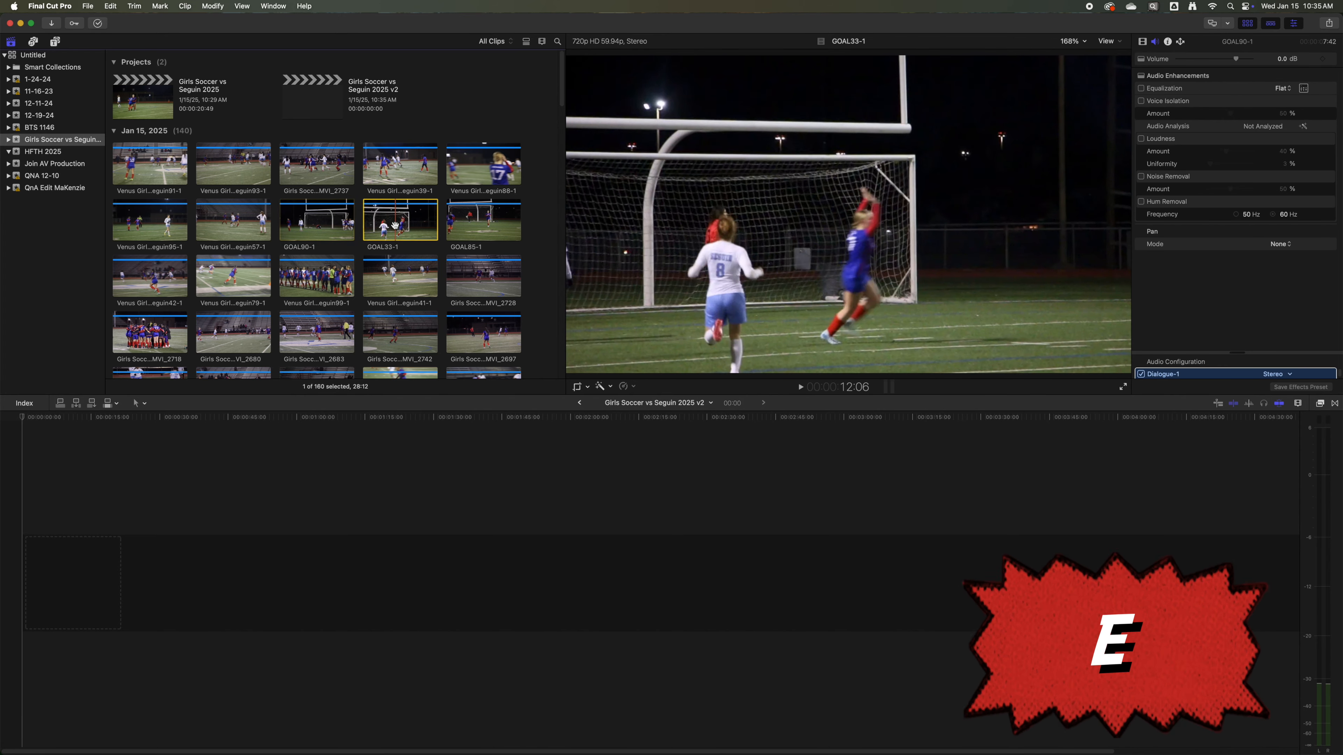
# Append the GOAL33-1 clip to the empty timeline and trim about 4.5 seconds off its start.
pyautogui.moveTo(400, 230); pyautogui.dragTo(374, 483)
pyautogui.click(373, 484)
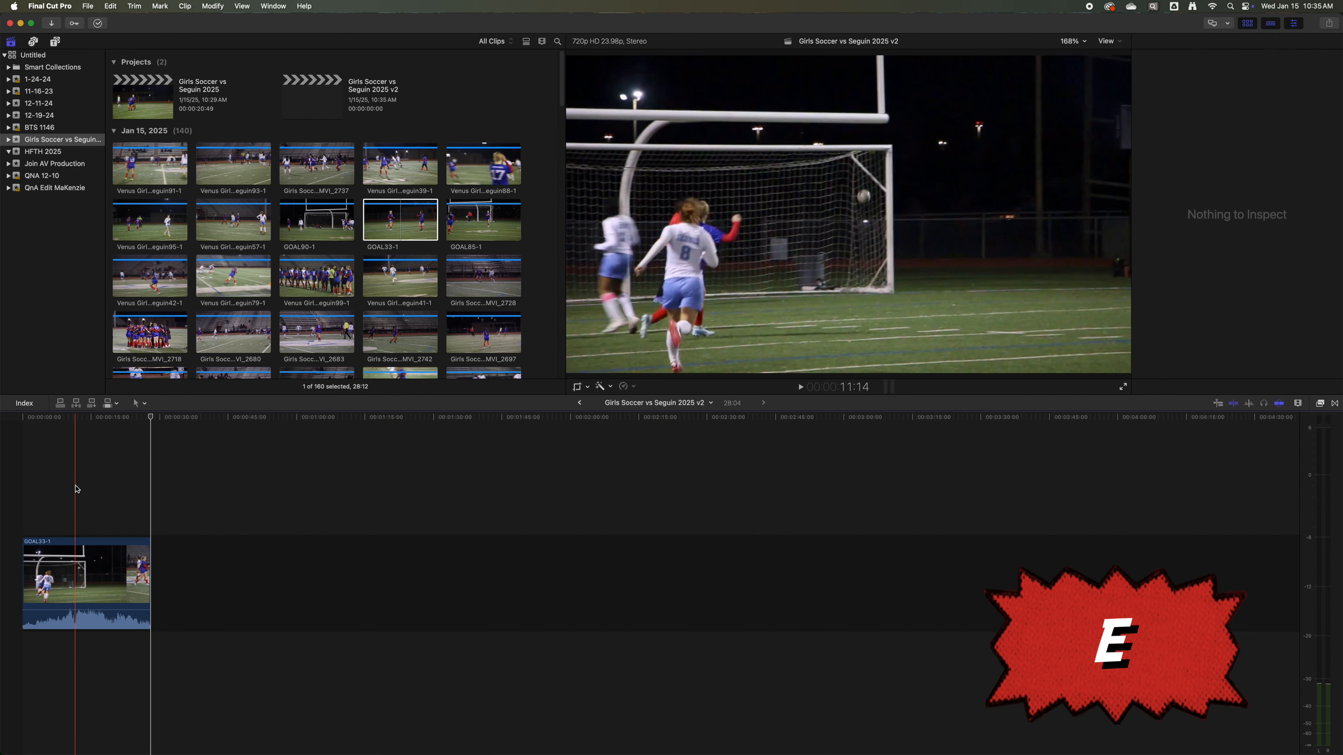
pyautogui.hotkey('shift', 'z')
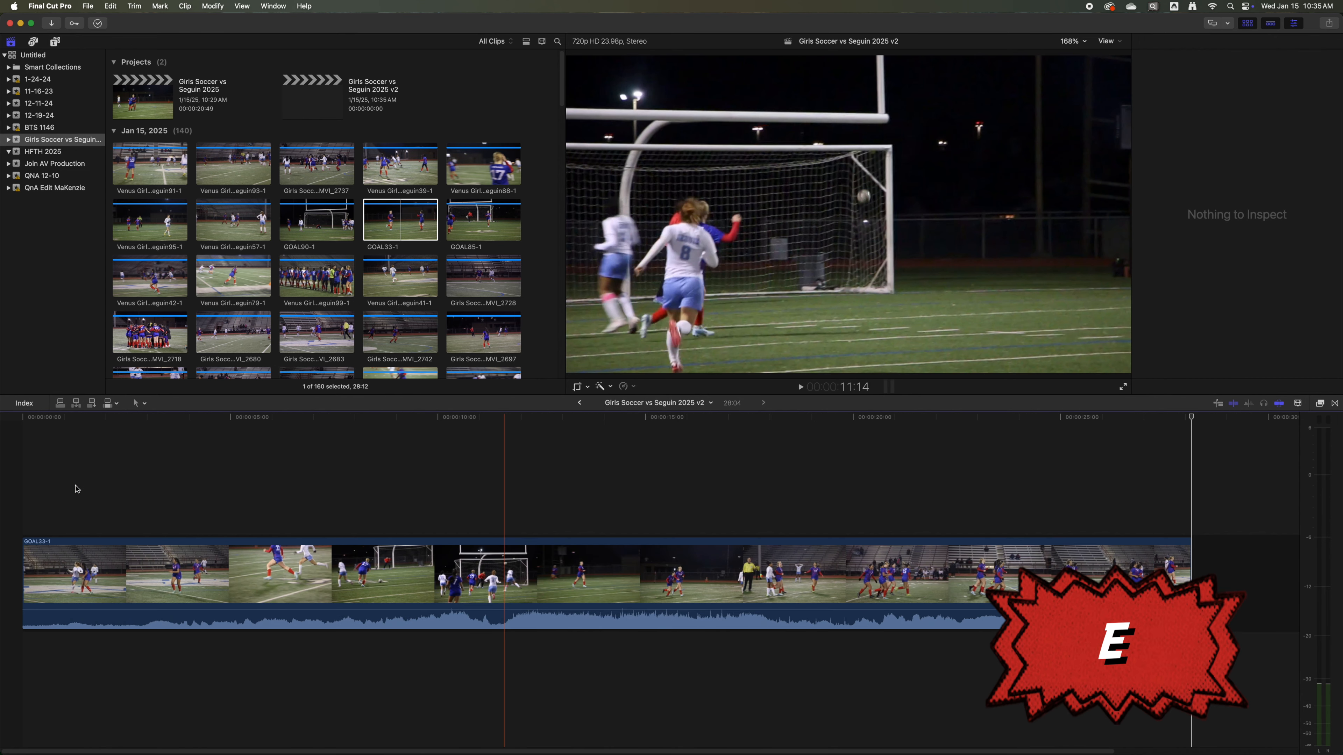
pyautogui.moveTo(26, 571); pyautogui.dragTo(216, 576)
pyautogui.hotkey('shift', 'z')
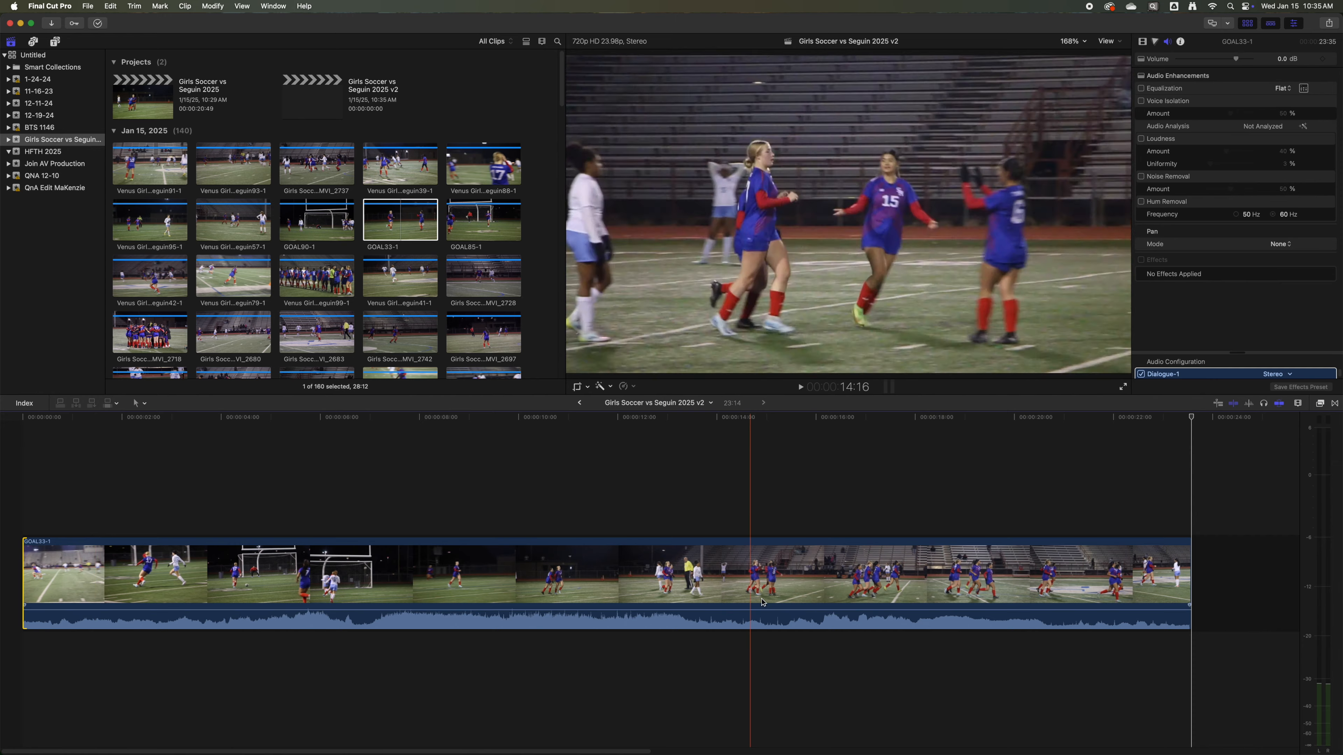
# Increase the height of the clips in the timeline.
pyautogui.click(1297, 403)
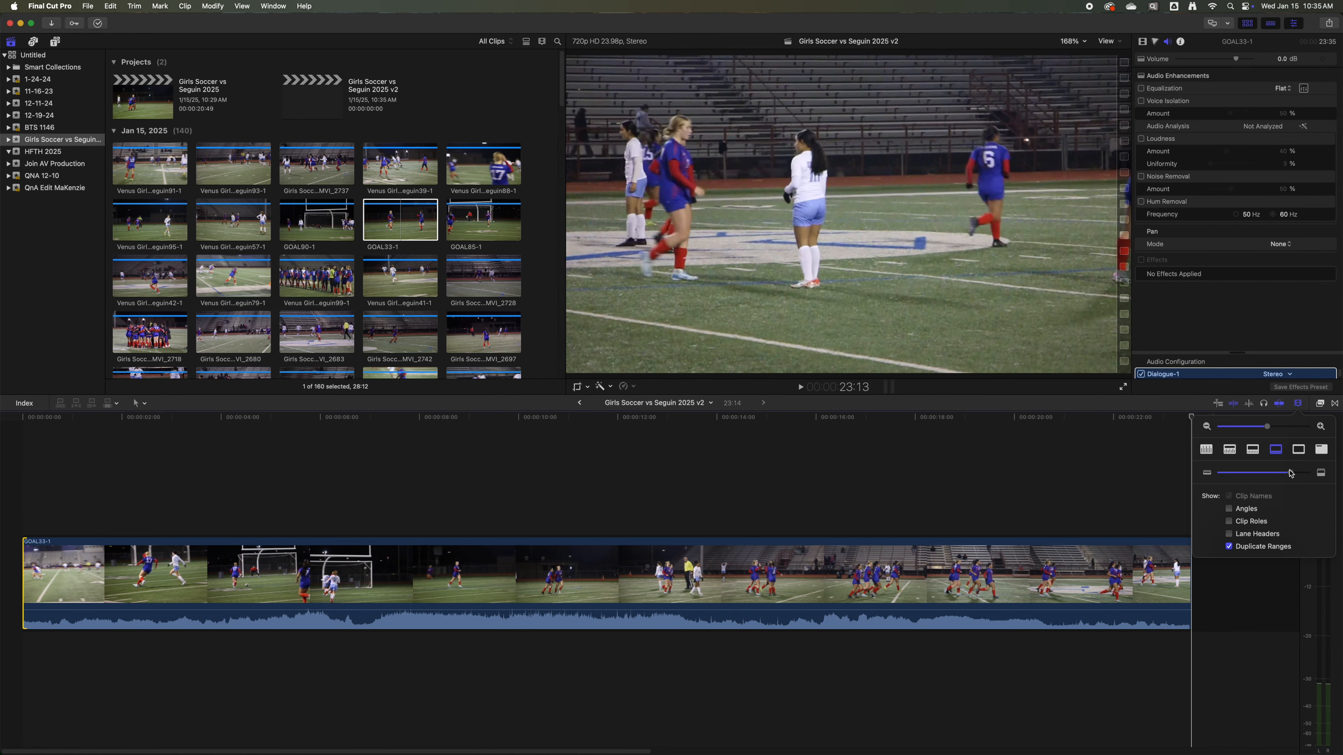
pyautogui.moveTo(1290, 472); pyautogui.dragTo(1304, 472)
pyautogui.click(1046, 467)
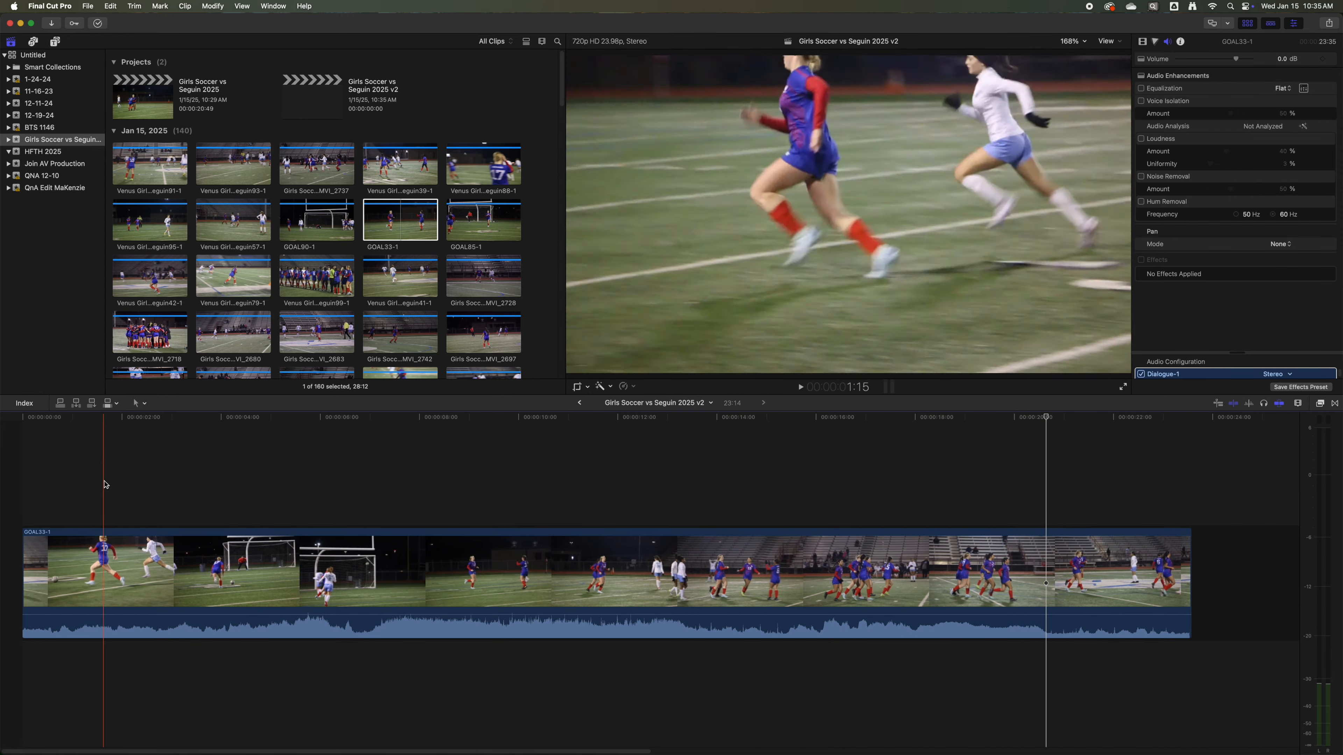
# Split the GOAL33-1 clip at about 2:23, just before player 17 runs at the goal with the ball.
pyautogui.press('space')
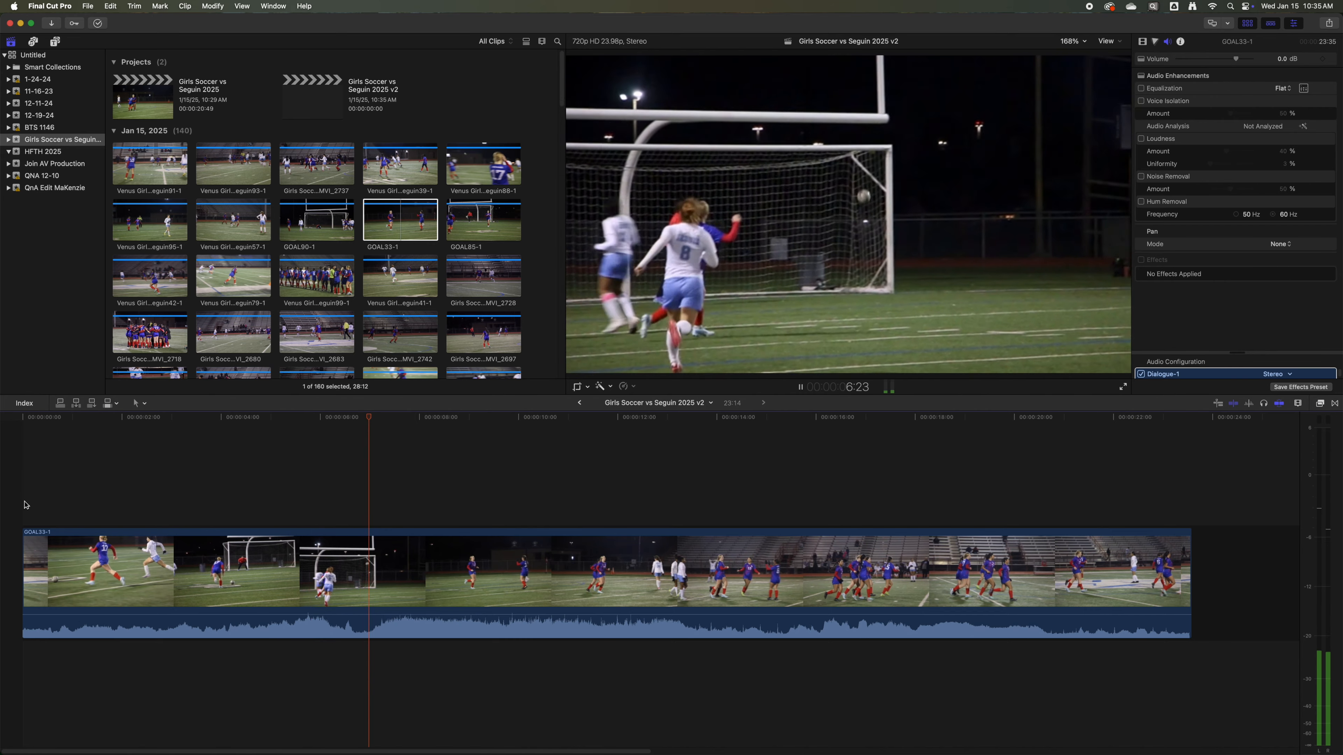
pyautogui.press('space')
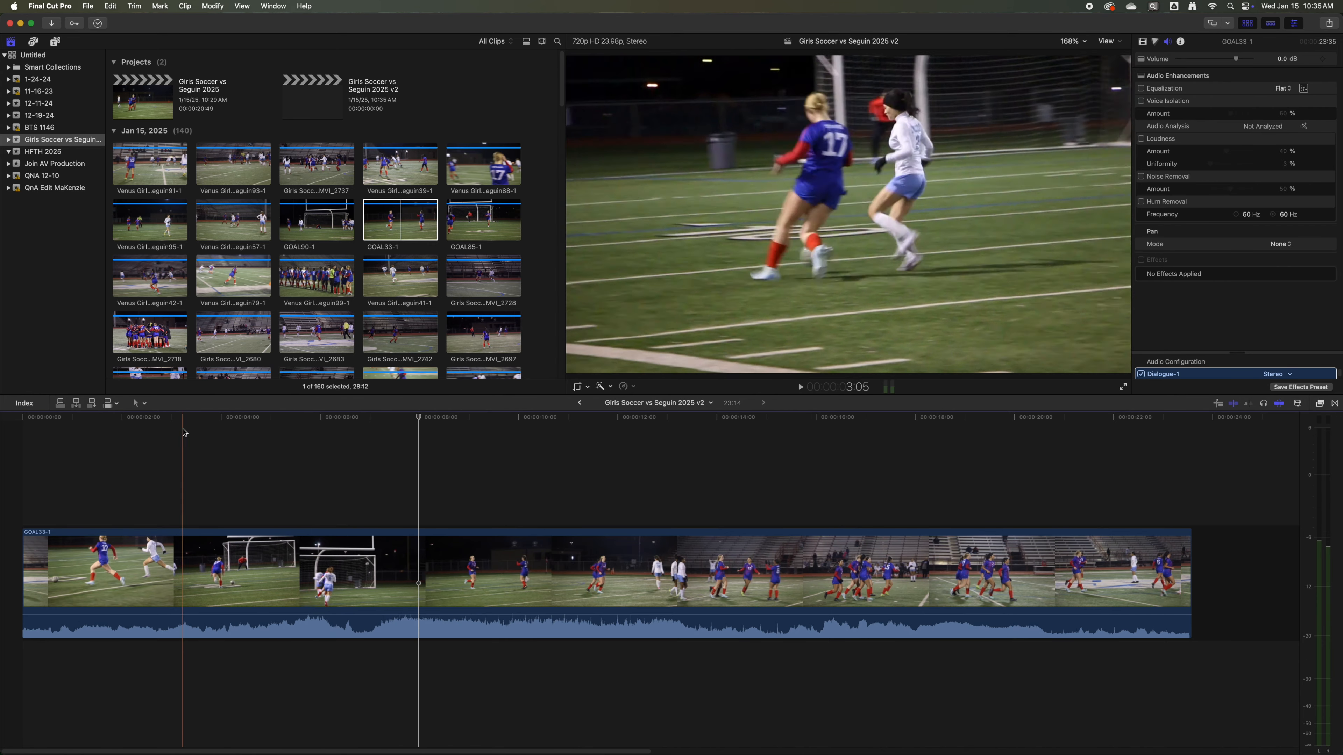
pyautogui.click(197, 419)
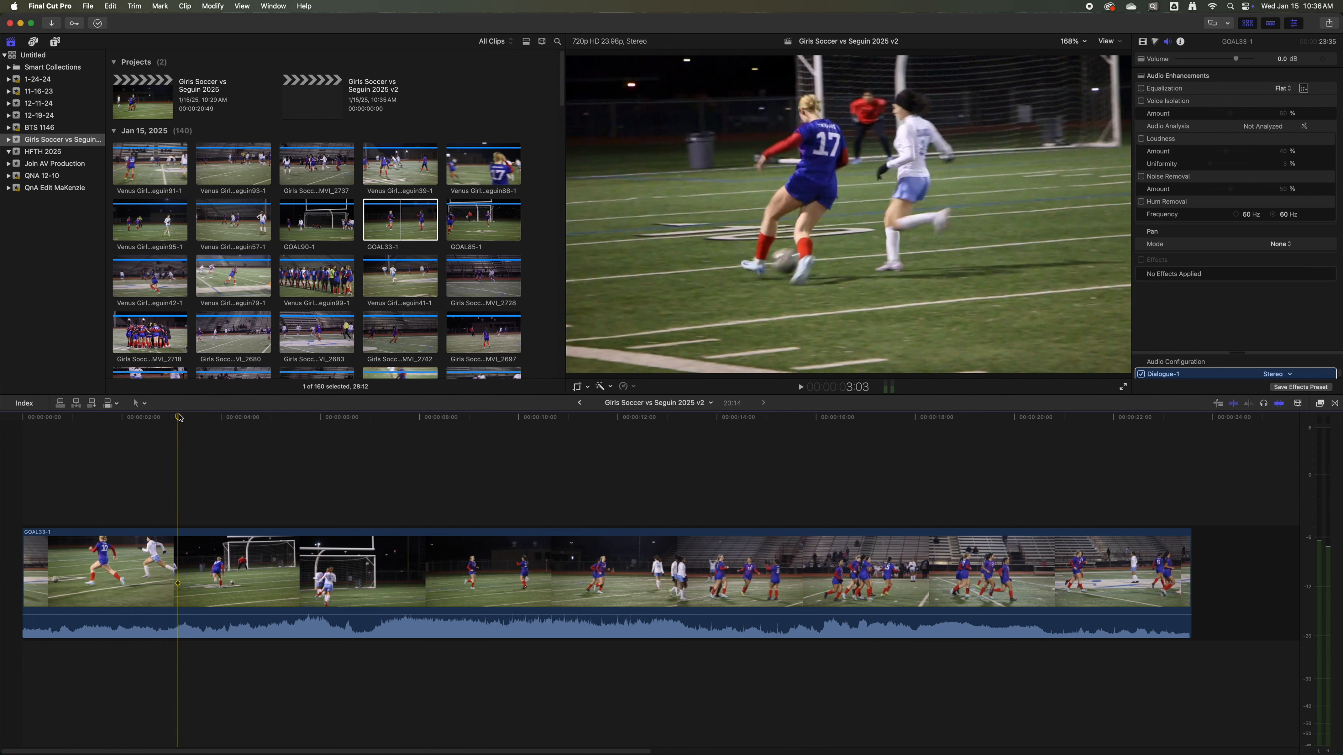
pyautogui.press('b')
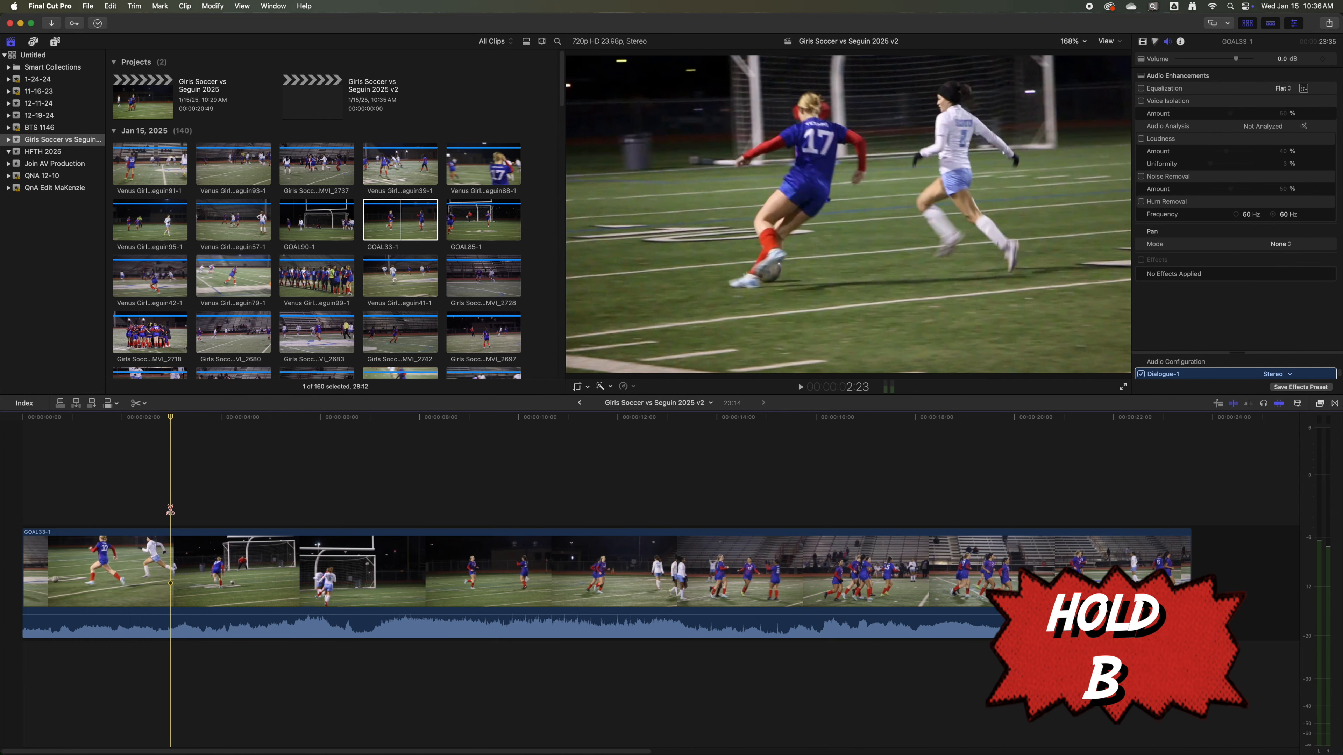
pyautogui.click(171, 553)
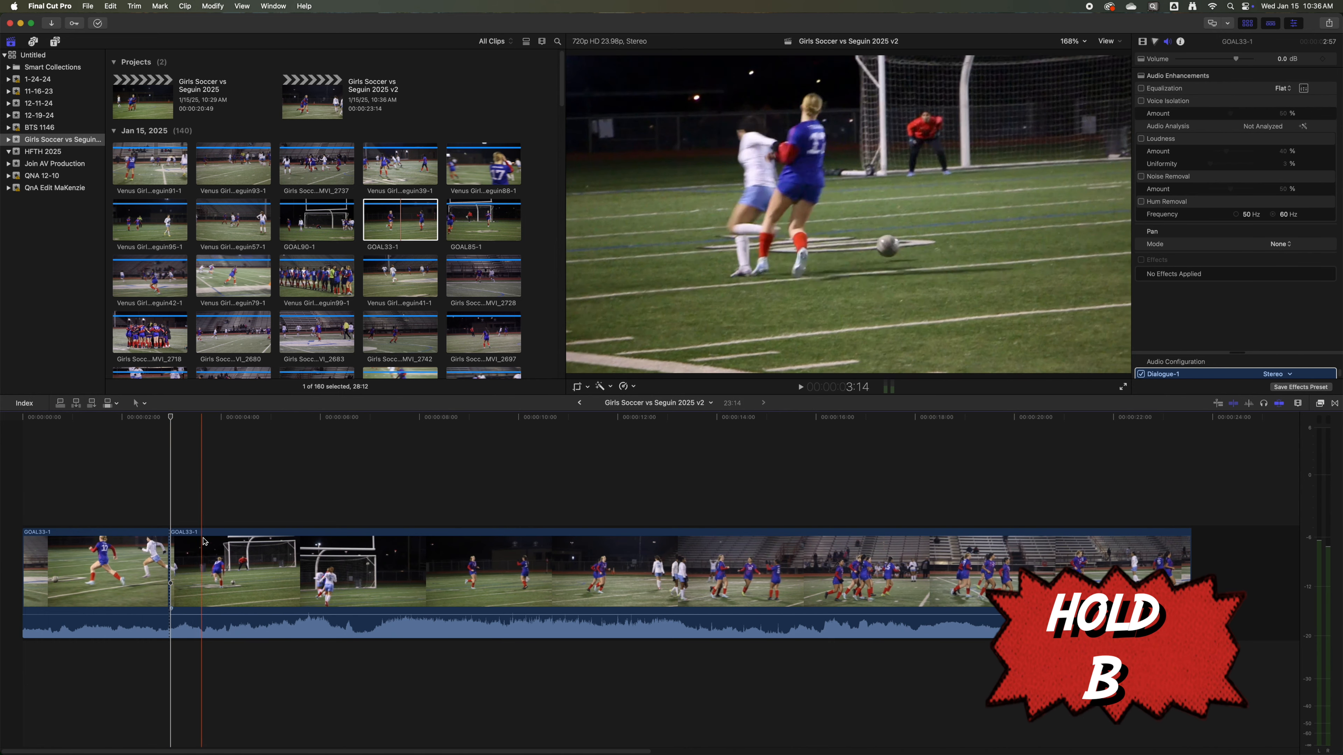
# Split the GOAL33-1 clip again at about 7:21, just after the goal is scored.
pyautogui.click(229, 431)
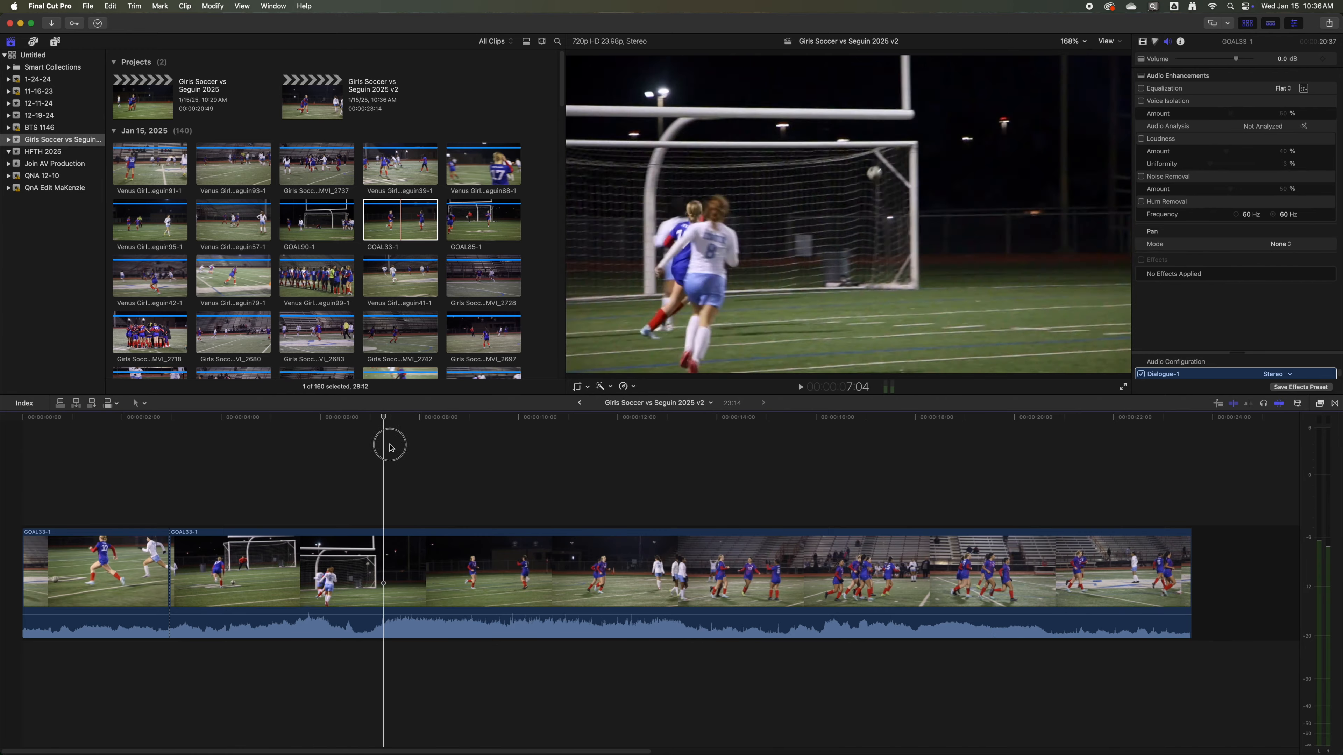
pyautogui.click(477, 444)
pyautogui.moveTo(477, 444); pyautogui.dragTo(415, 457)
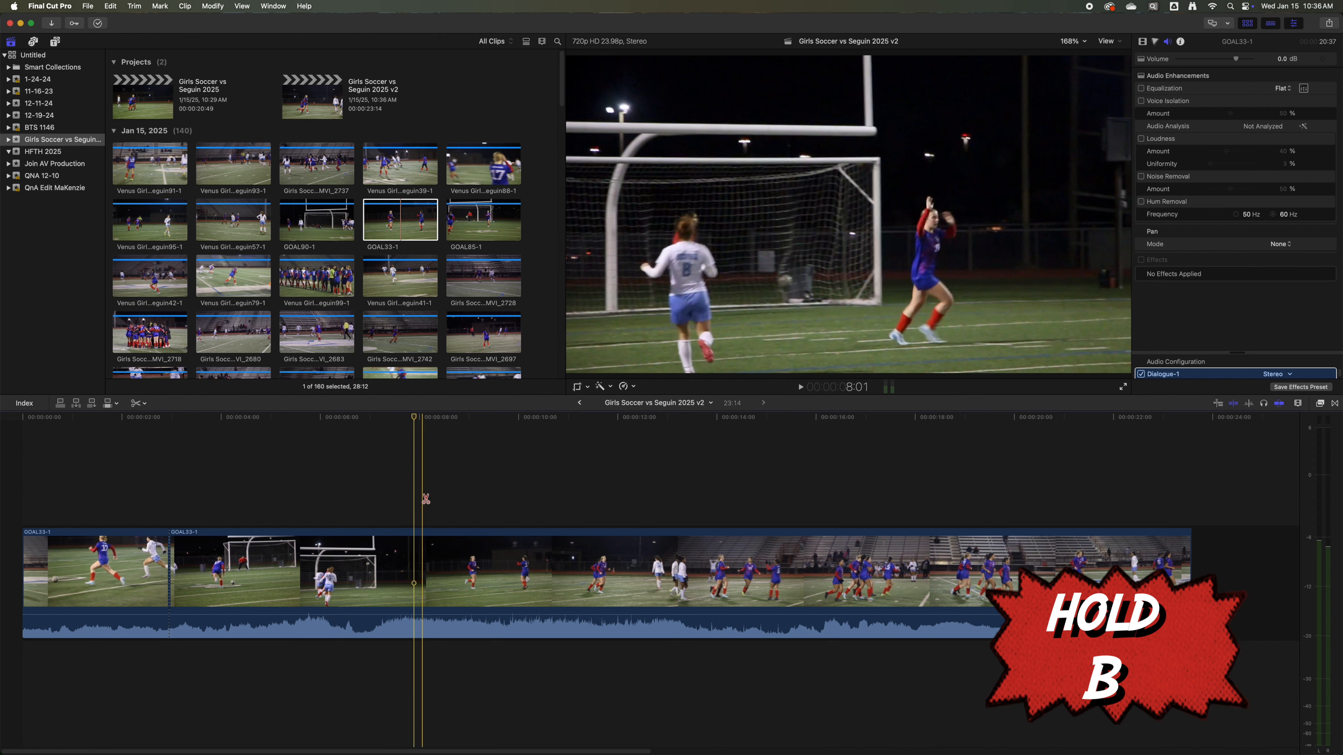
pyautogui.press('b')
pyautogui.click(414, 570)
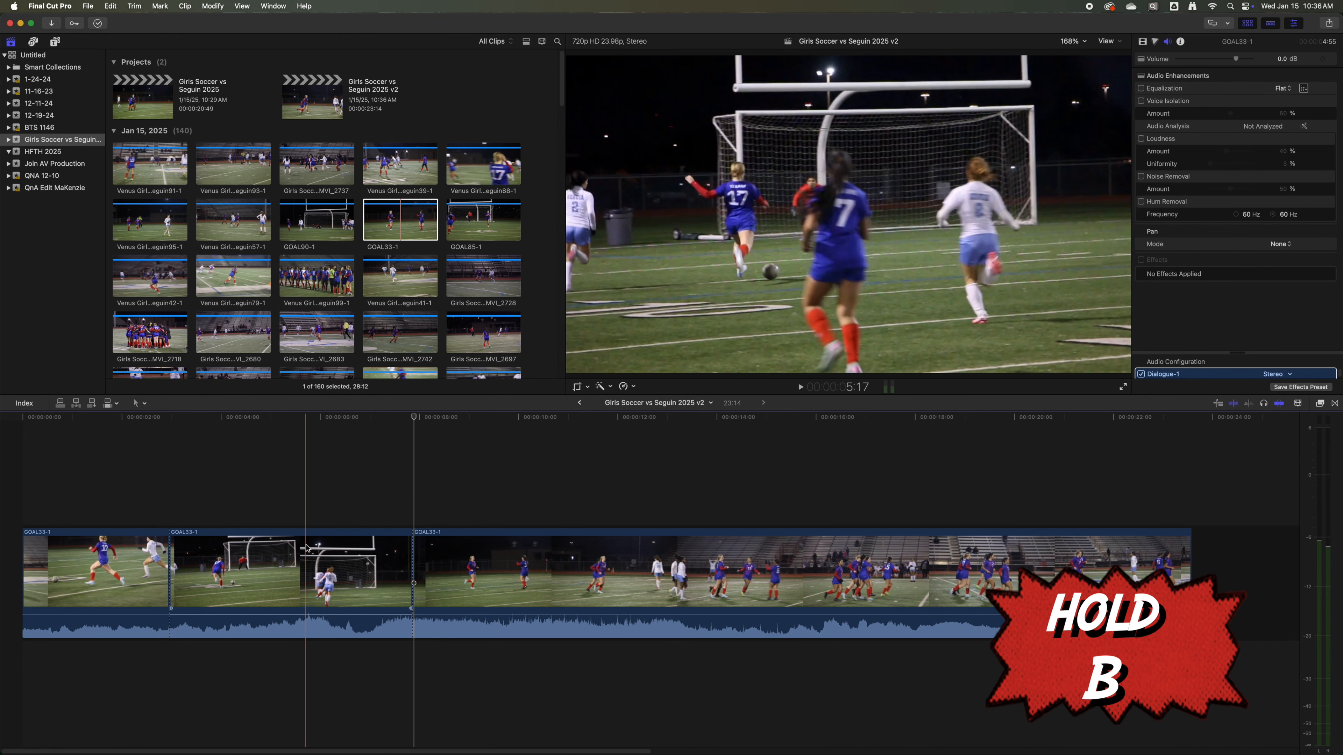
# Add a 50% instant replay to the middle goal segment and stretch the replay to 40% speed.
pyautogui.click(274, 555)
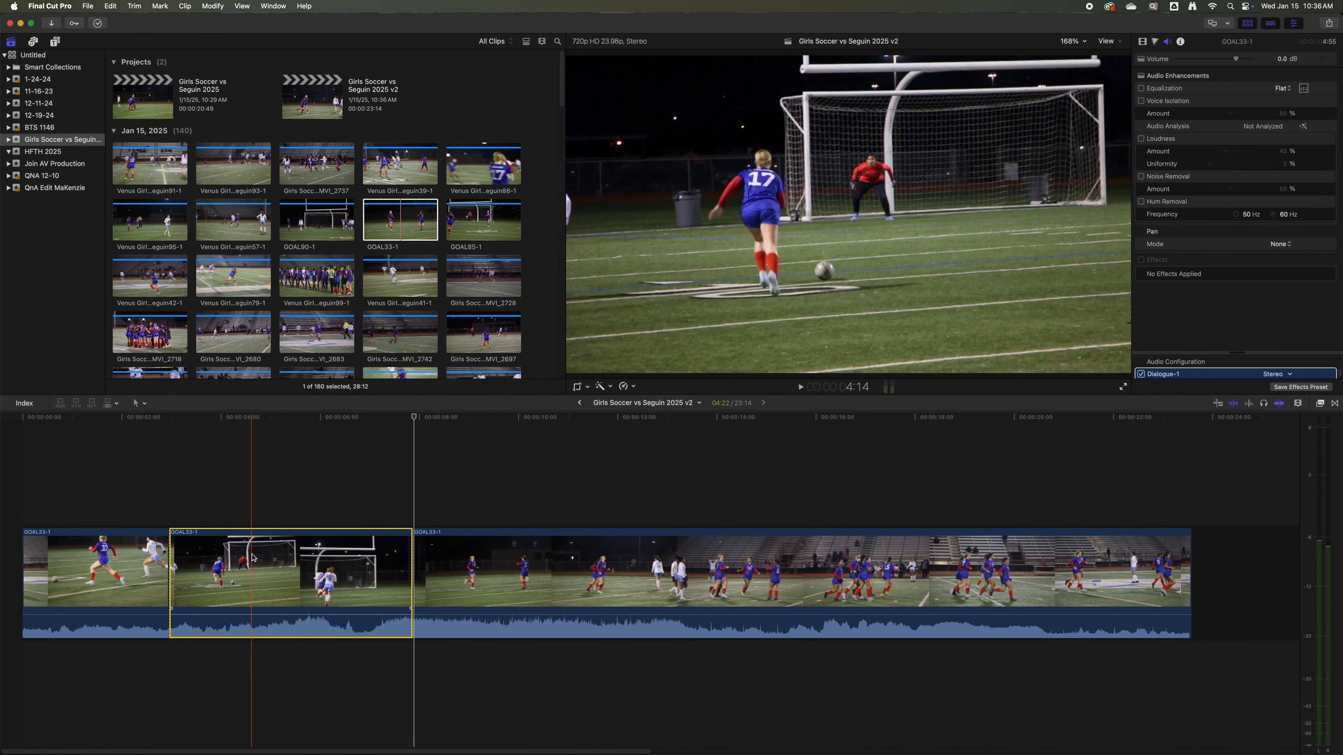
pyautogui.press('l')
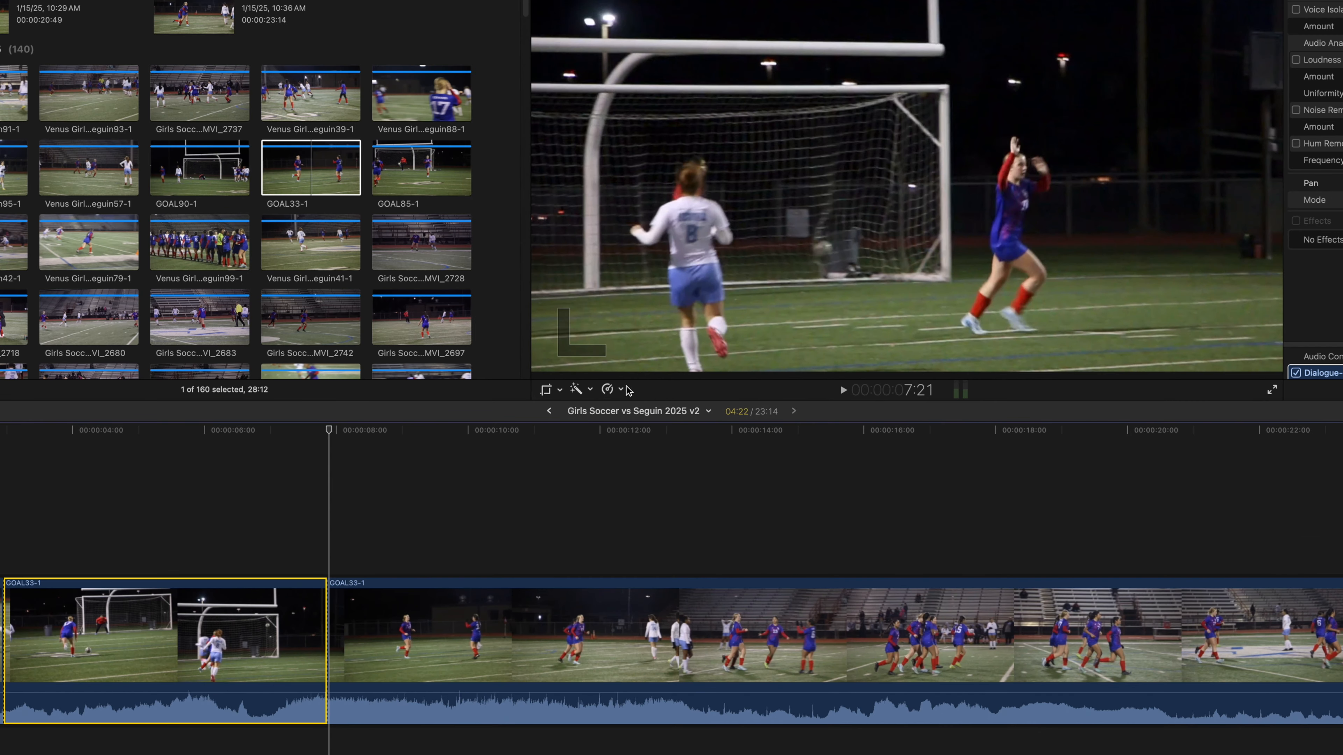
pyautogui.click(634, 388)
pyautogui.moveTo(641, 517)
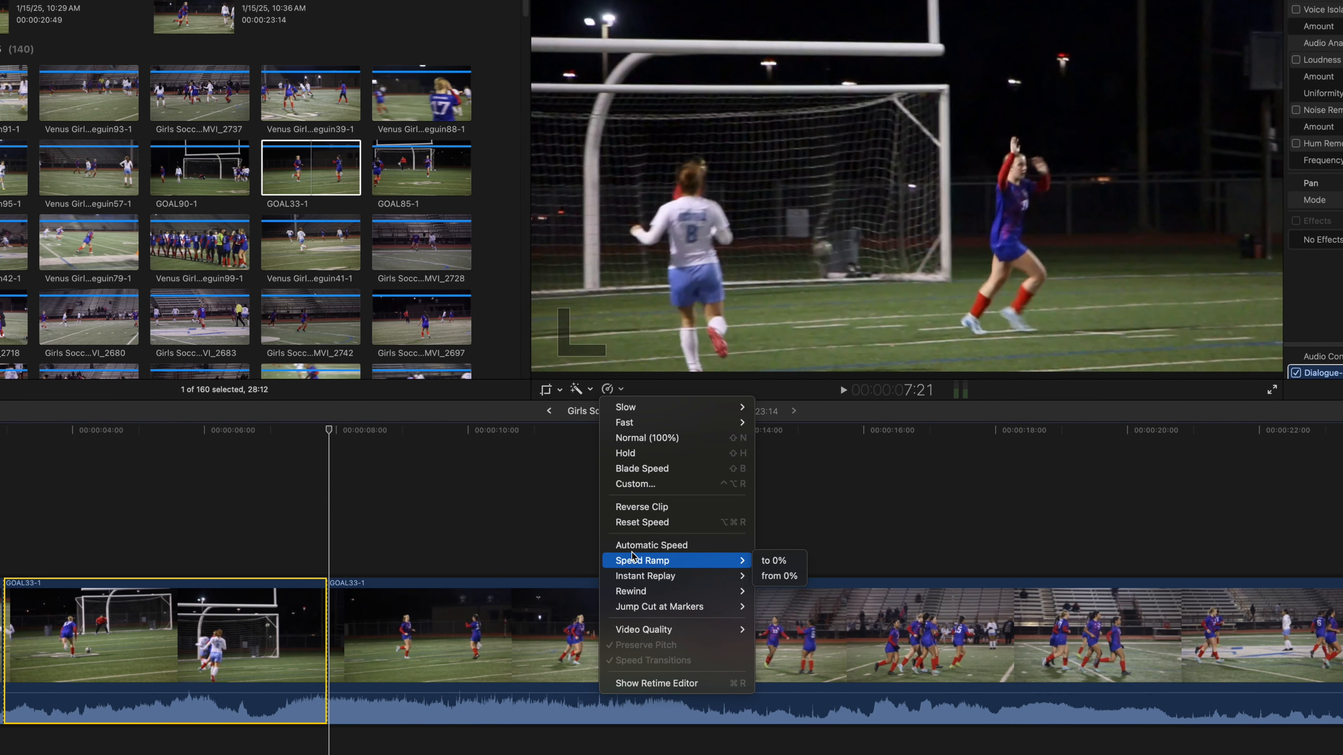
pyautogui.moveTo(637, 580)
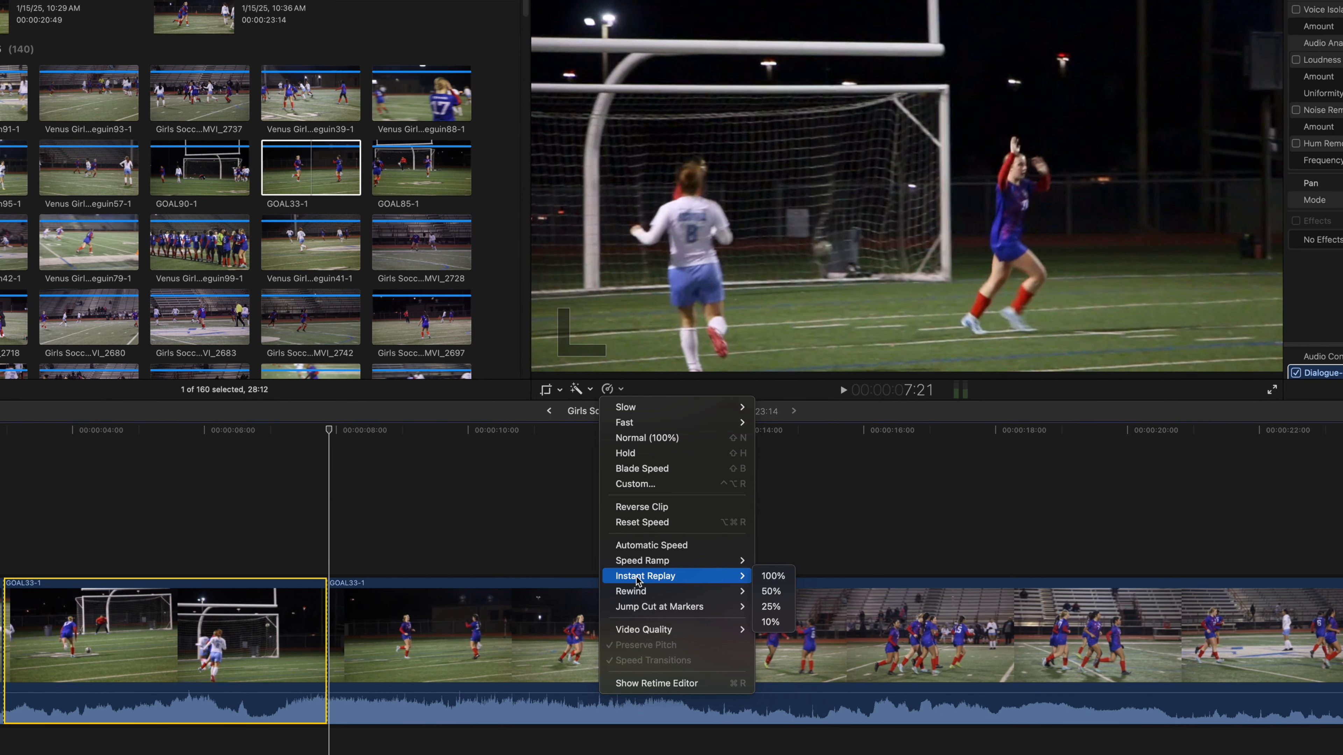
pyautogui.click(781, 592)
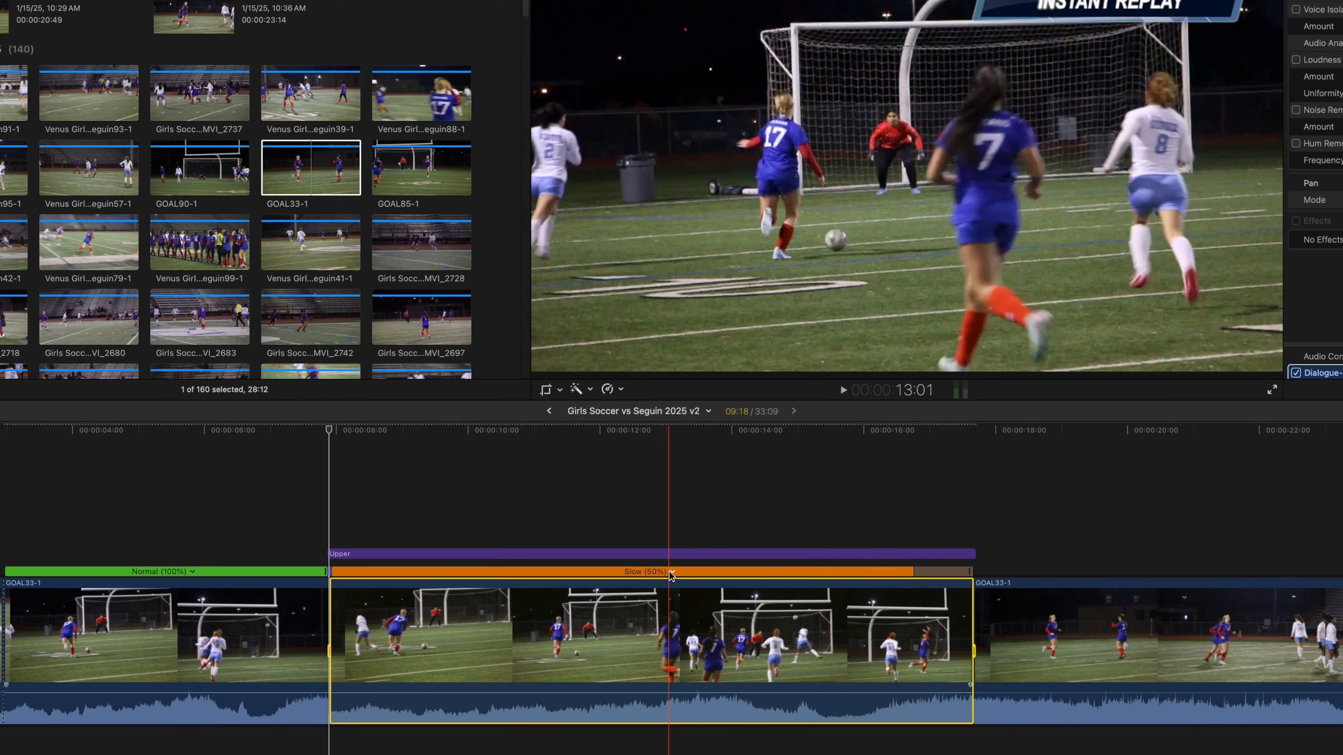
pyautogui.moveTo(971, 571); pyautogui.dragTo(1125, 575)
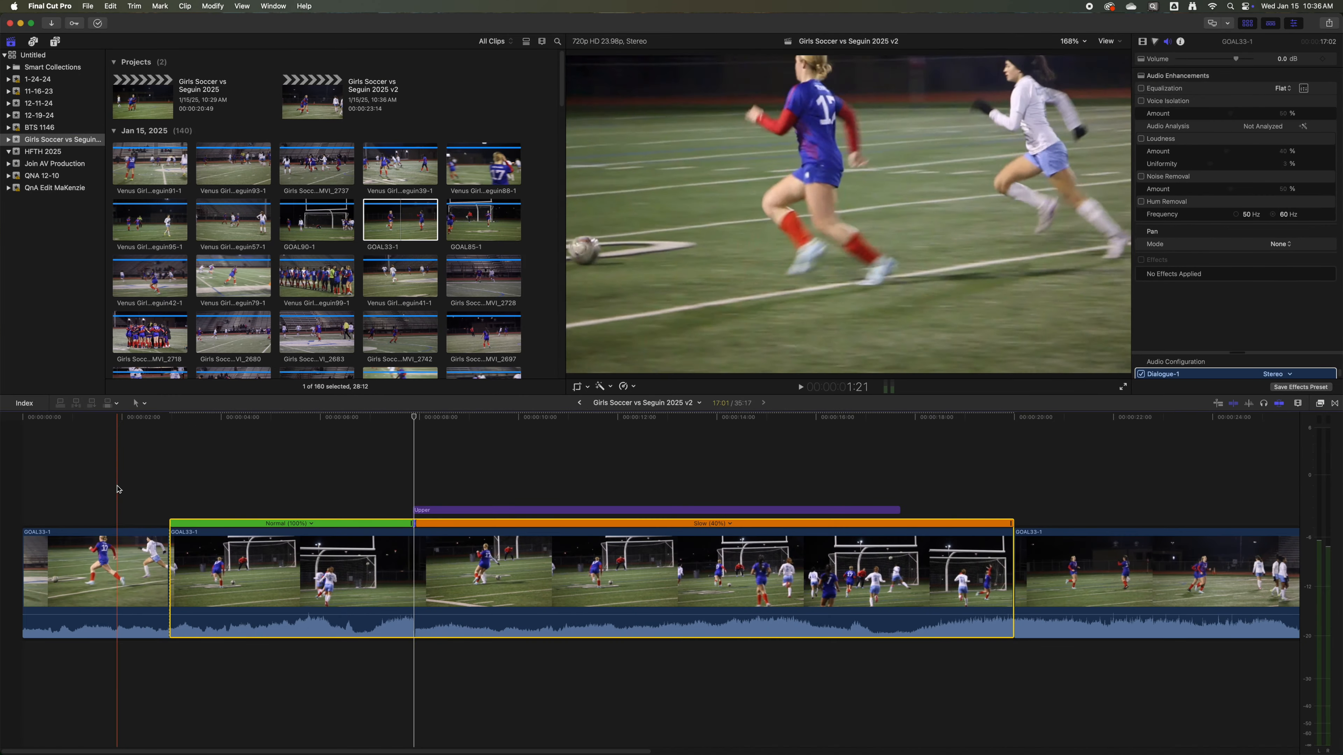
pyautogui.press('space')
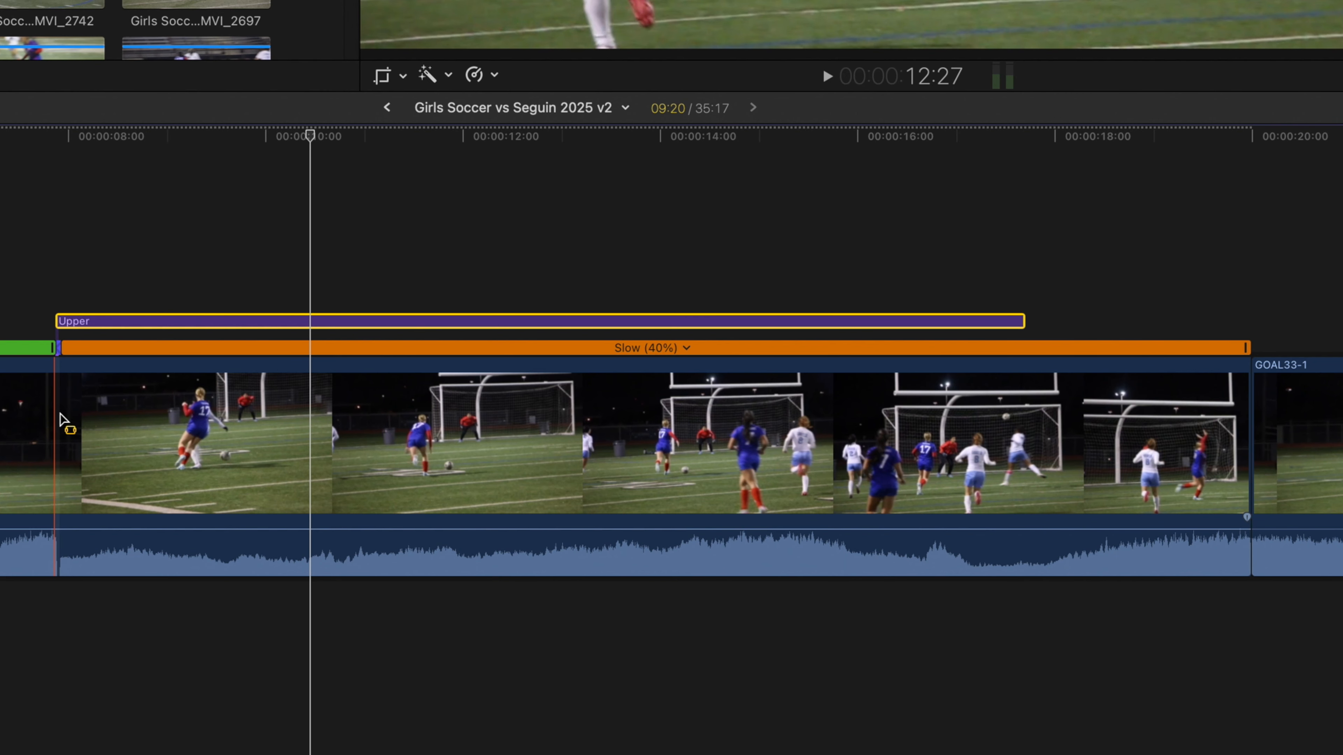
# Split the slow replay off as its own clip and lower its audio to -12 dB with short fades at both ends.
pyautogui.click(58, 425)
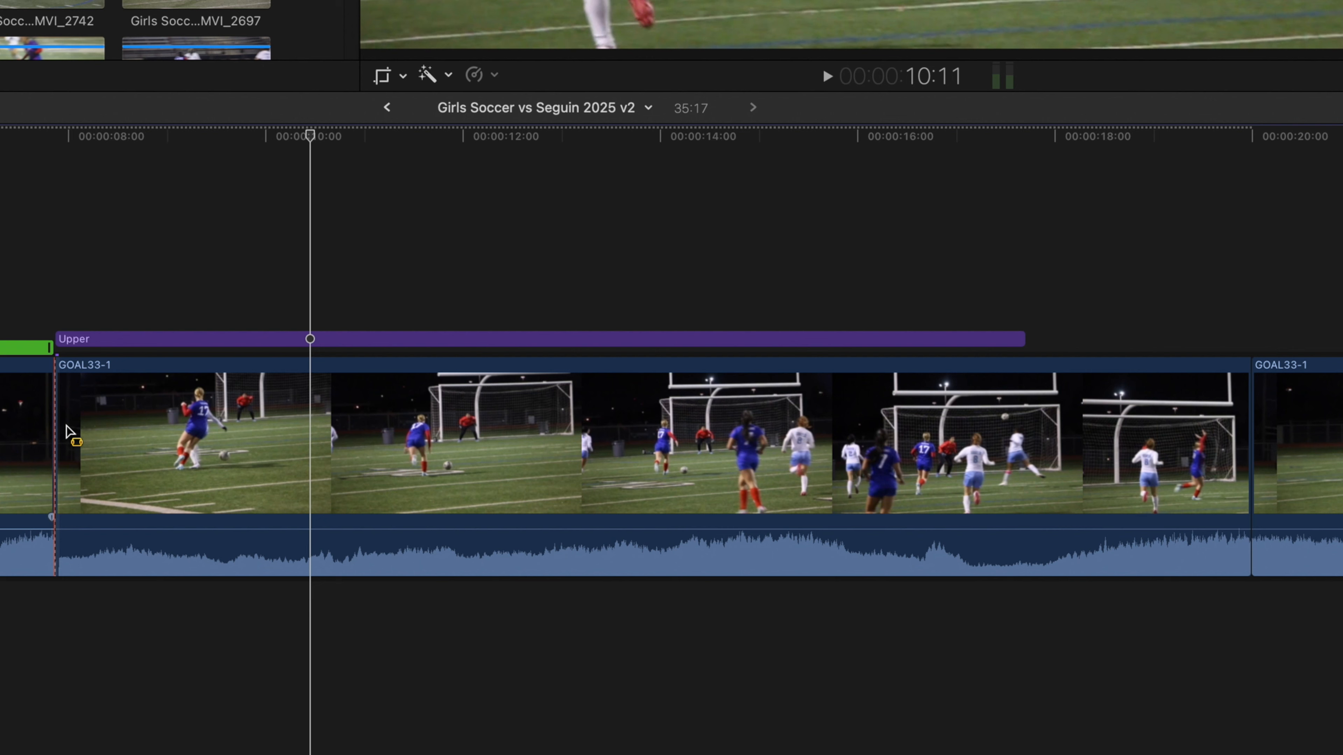
pyautogui.moveTo(197, 528); pyautogui.dragTo(200, 539)
pyautogui.moveTo(58, 517); pyautogui.dragTo(88, 519)
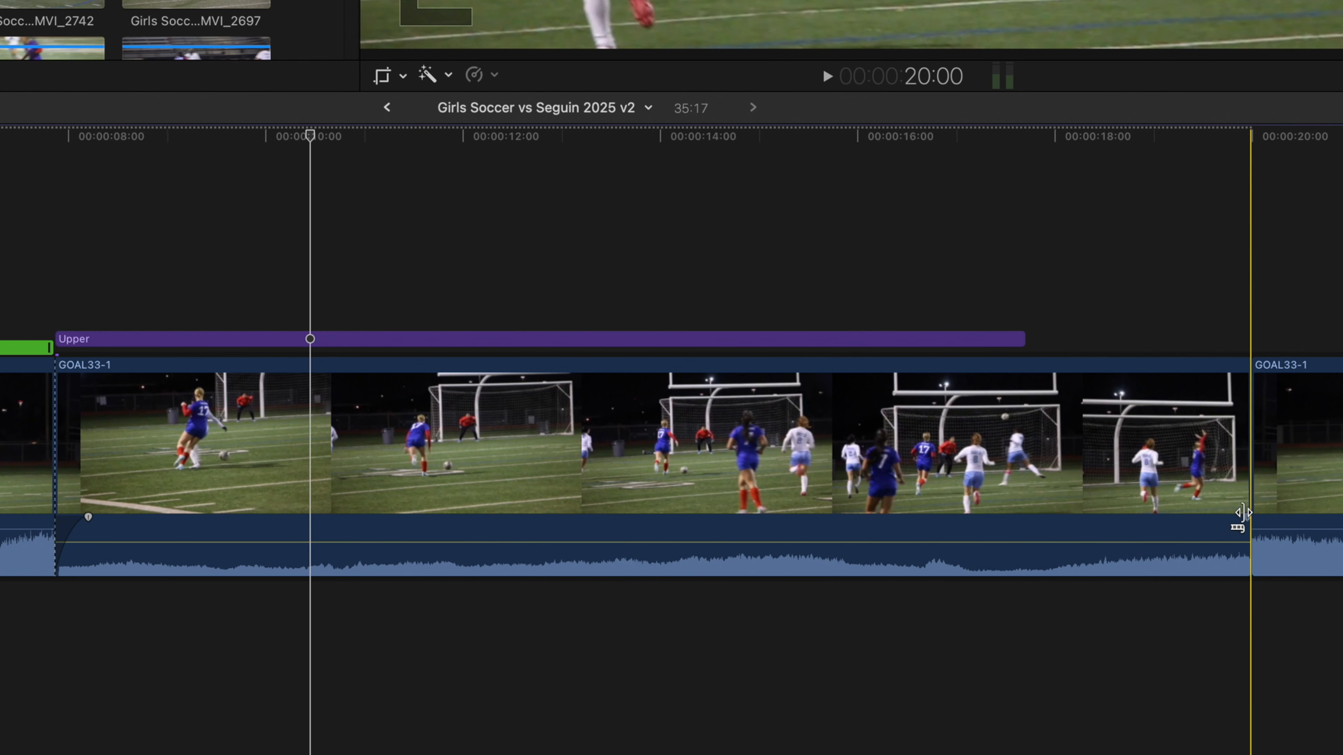
pyautogui.moveTo(1246, 520); pyautogui.dragTo(1223, 519)
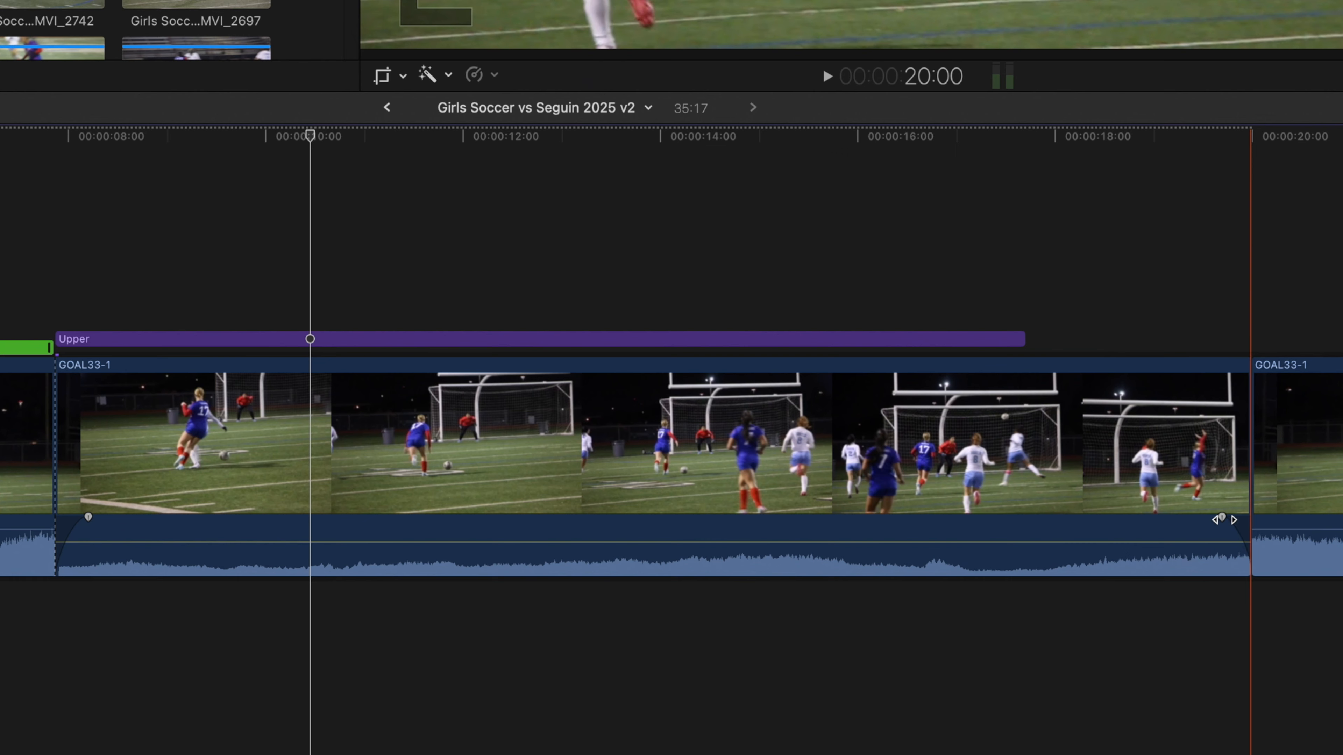
# Fade out the audio at the end of the normal-speed goal clip and play back the transition into the replay.
pyautogui.hotkey('shift', 'z')
pyautogui.press('space')
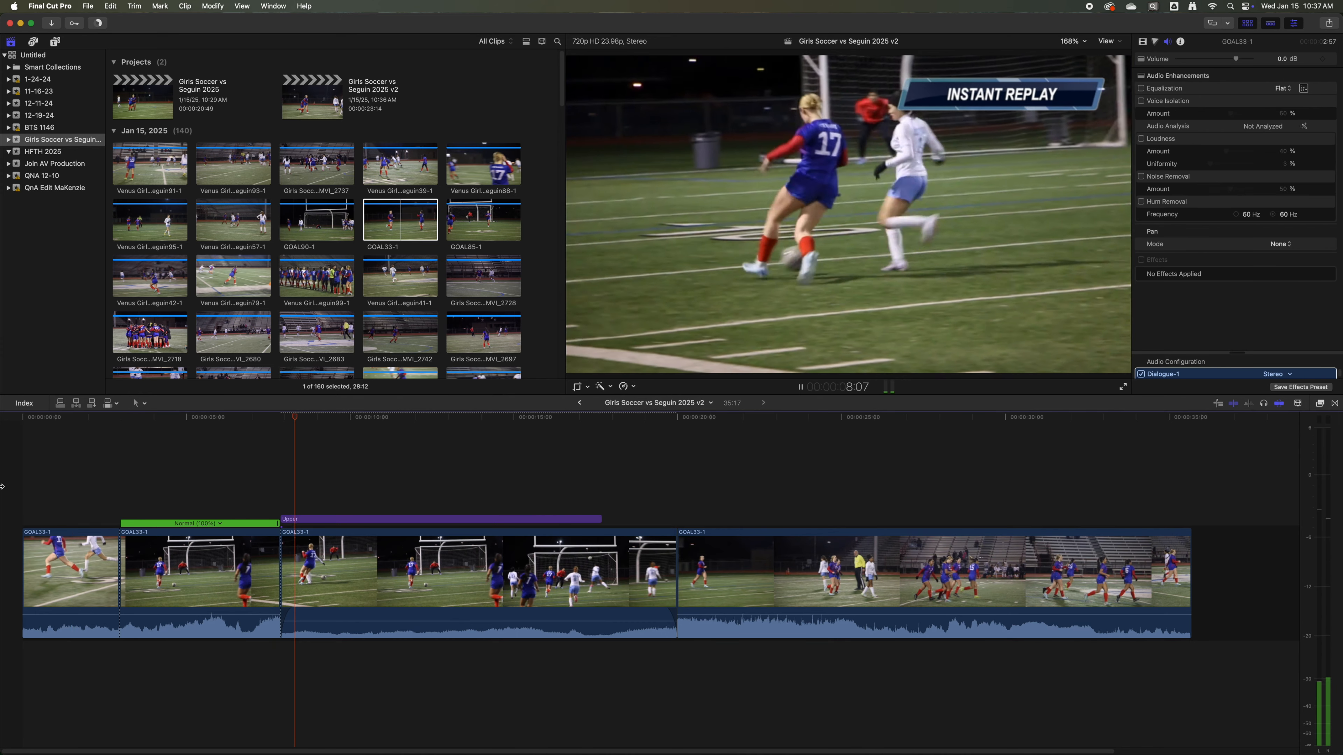
pyautogui.press('space')
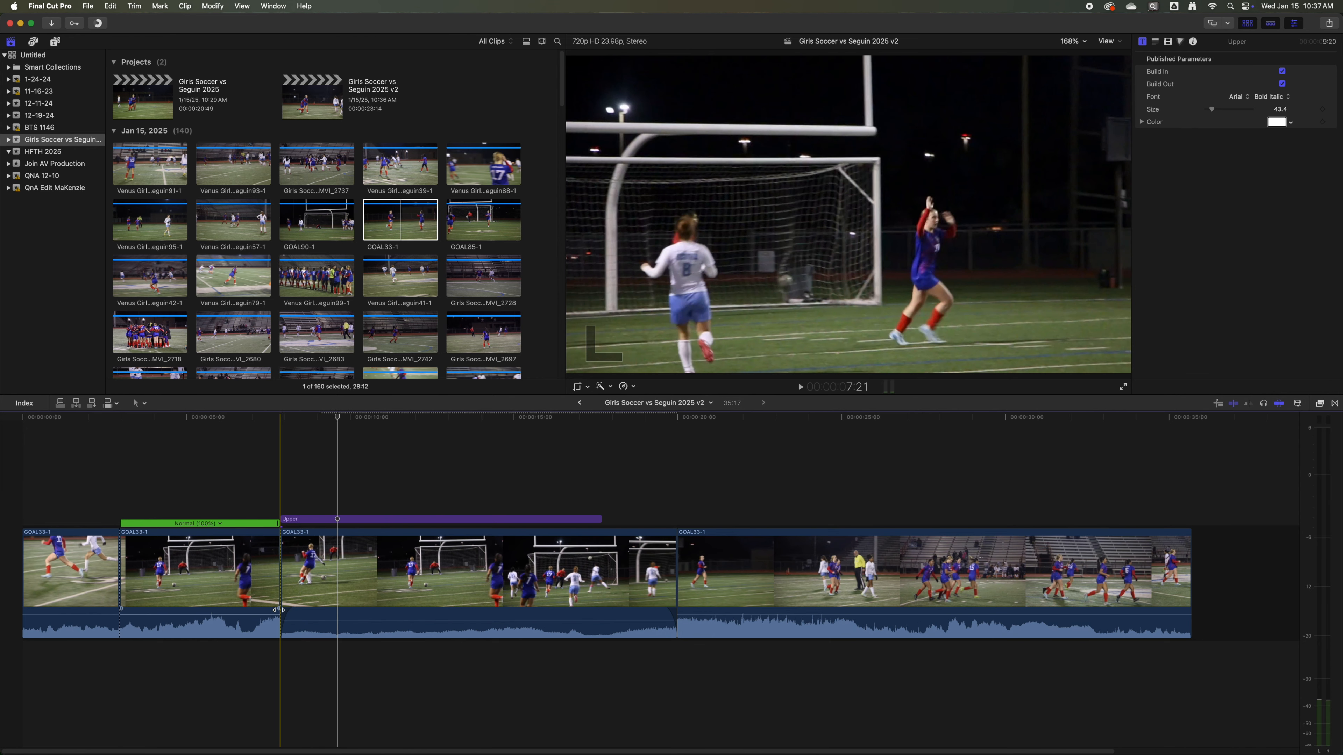
pyautogui.moveTo(279, 610); pyautogui.dragTo(269, 609)
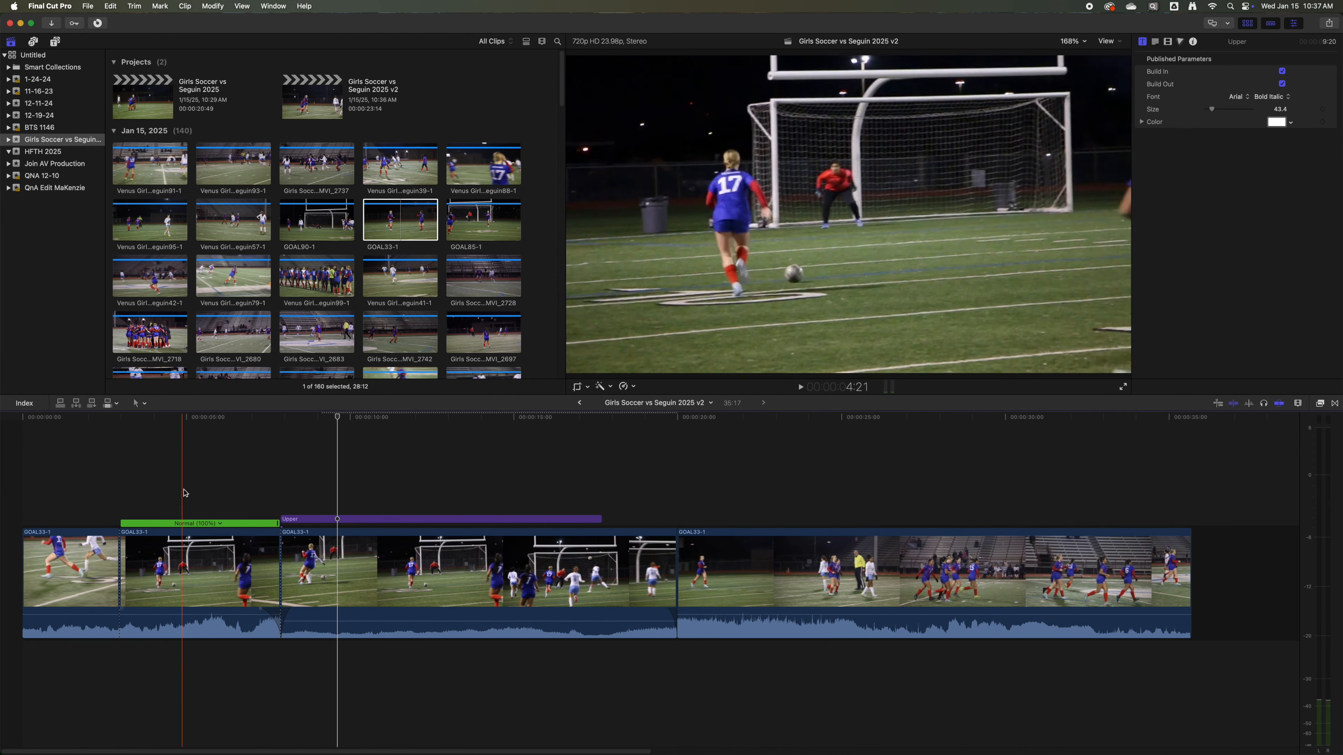
pyautogui.press('space')
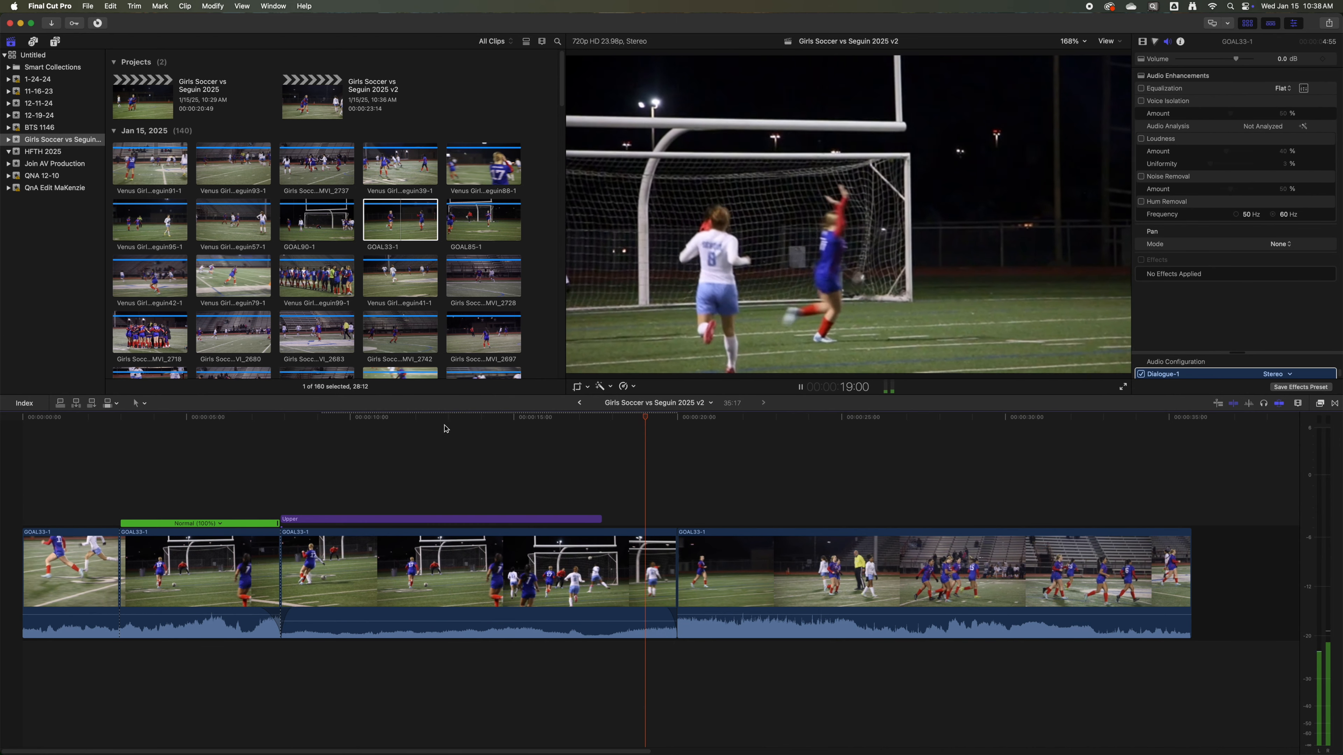
pyautogui.press('space')
# Apply a Ken Burns move to the slow replay clip, shifting the end frame slightly up and right over the goal.
pyautogui.click(479, 555)
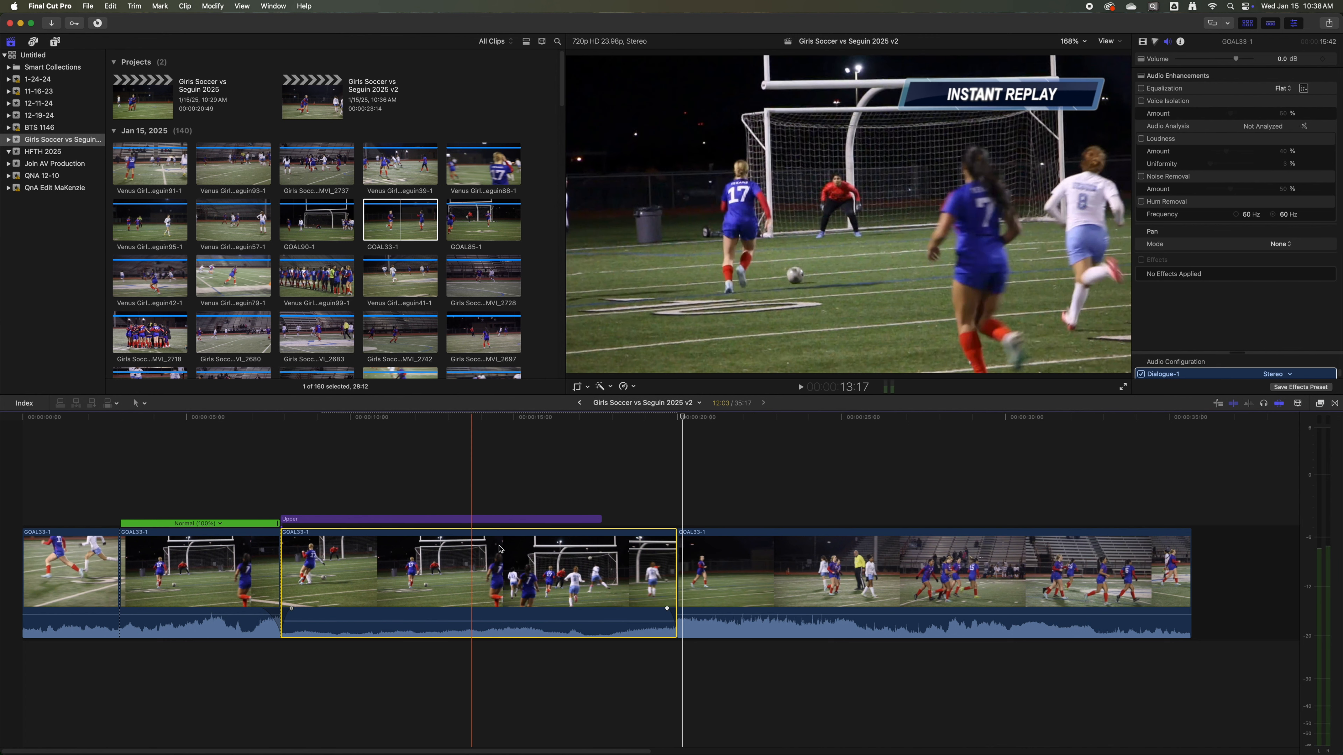
pyautogui.hotkey('shift', 'c')
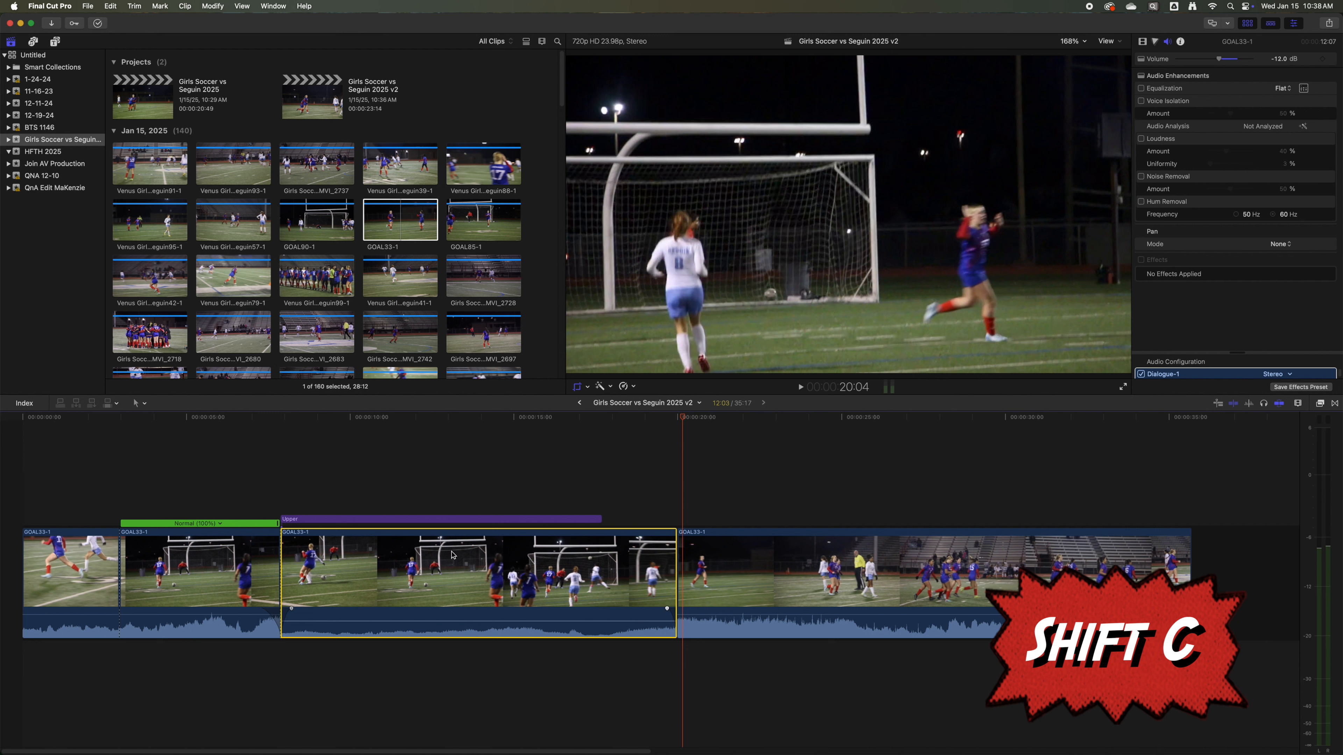
pyautogui.click(472, 415)
pyautogui.hotkey('shift', 'c')
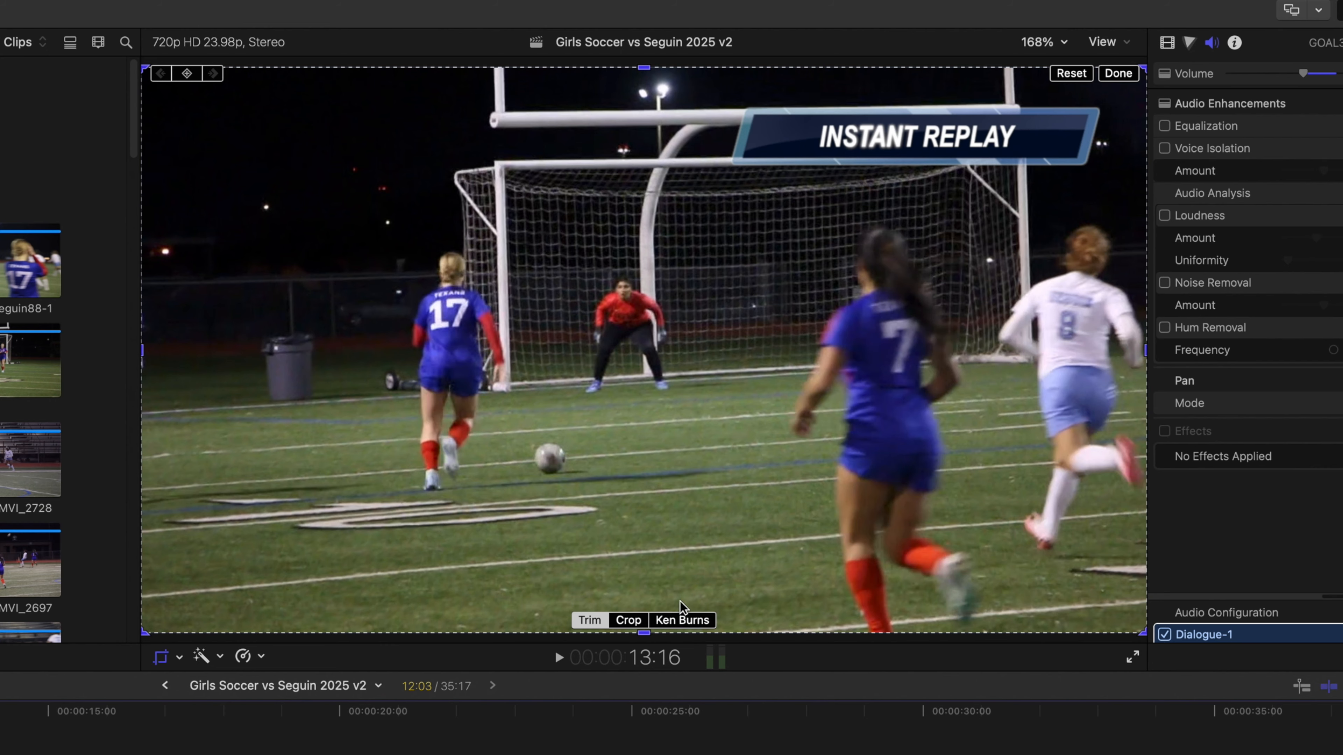
pyautogui.click(687, 622)
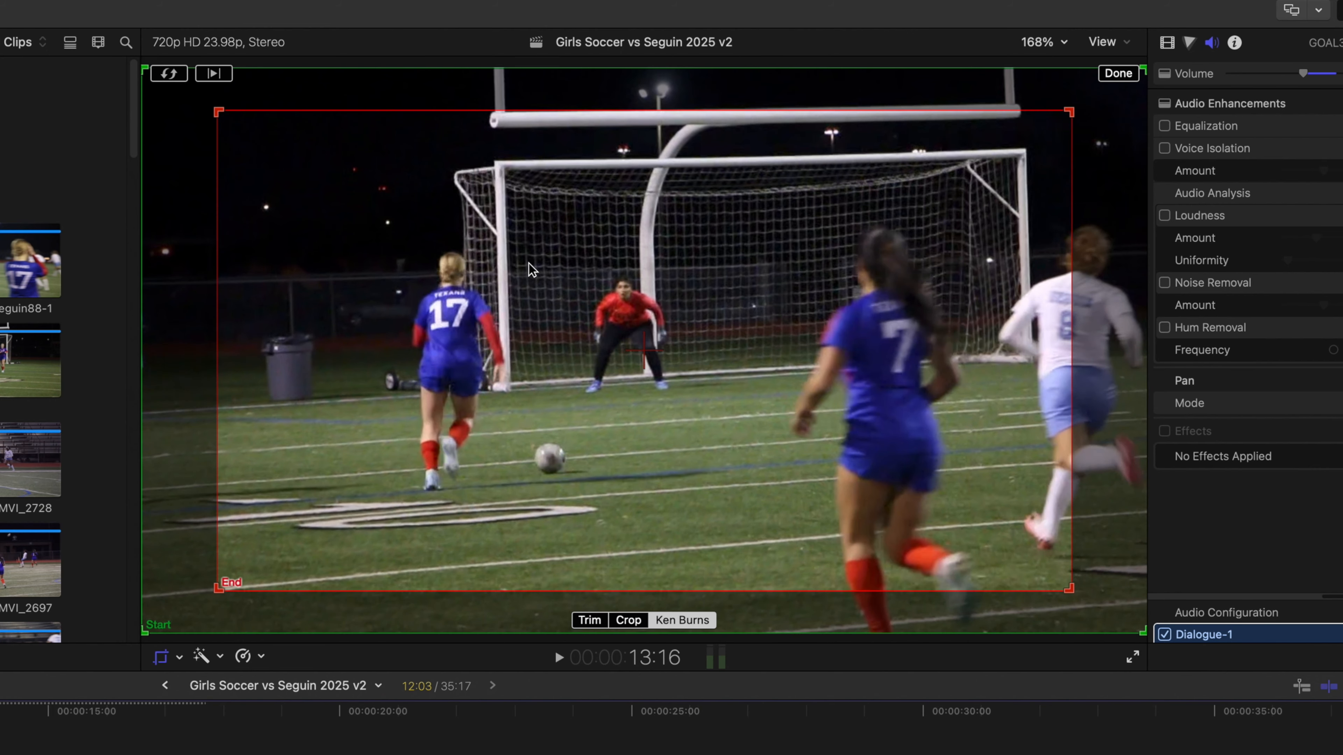
pyautogui.moveTo(687, 289); pyautogui.dragTo(736, 268)
pyautogui.click(1118, 73)
pyautogui.press('space')
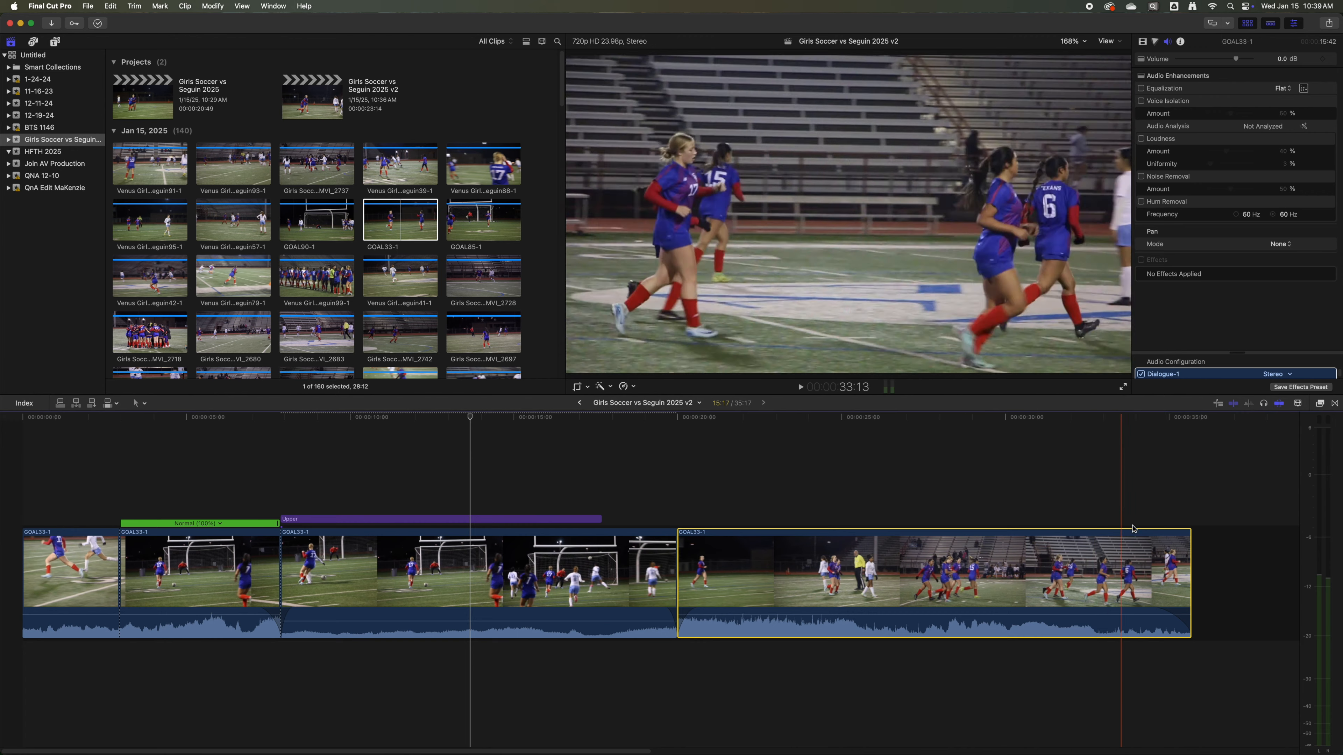
# Trim about 4 seconds off the end of the last celebration clip and play the sequence from the start.
pyautogui.moveTo(1186, 564); pyautogui.dragTo(1048, 567)
pyautogui.press('Home')
pyautogui.press('space')
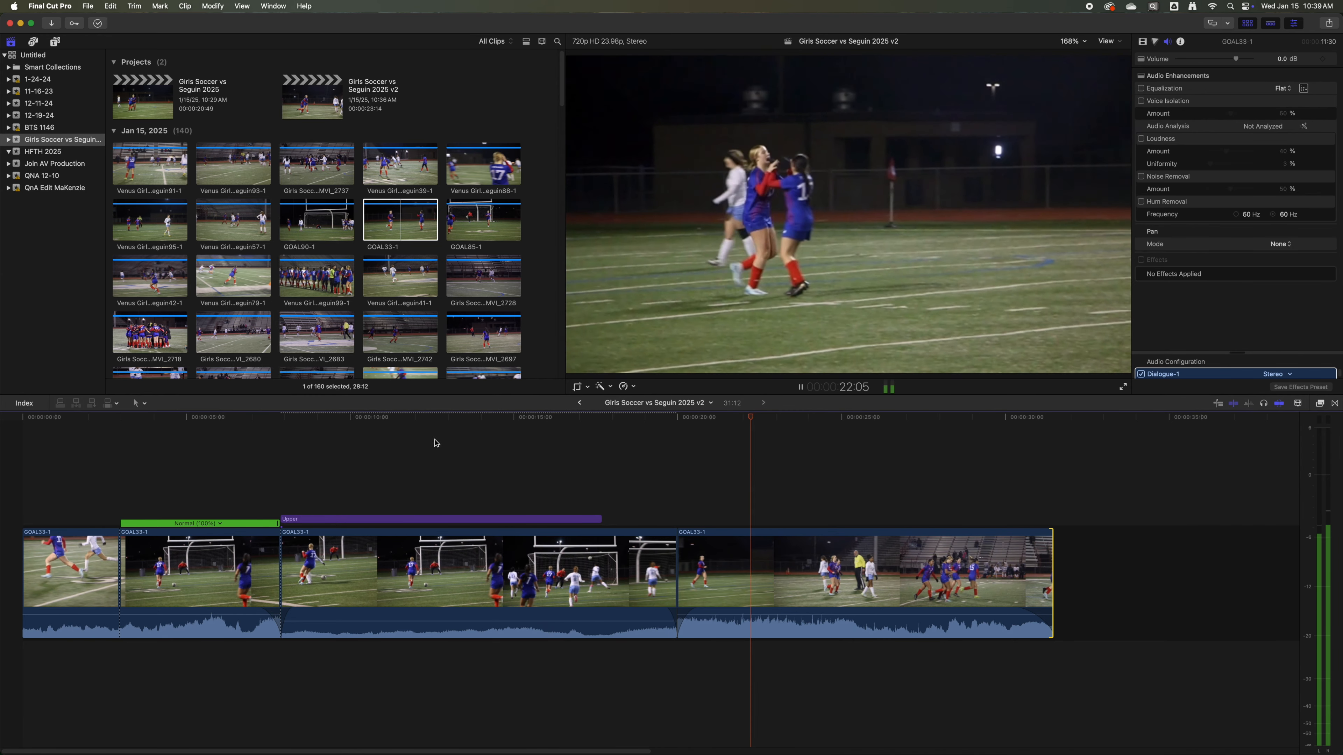
pyautogui.press('space')
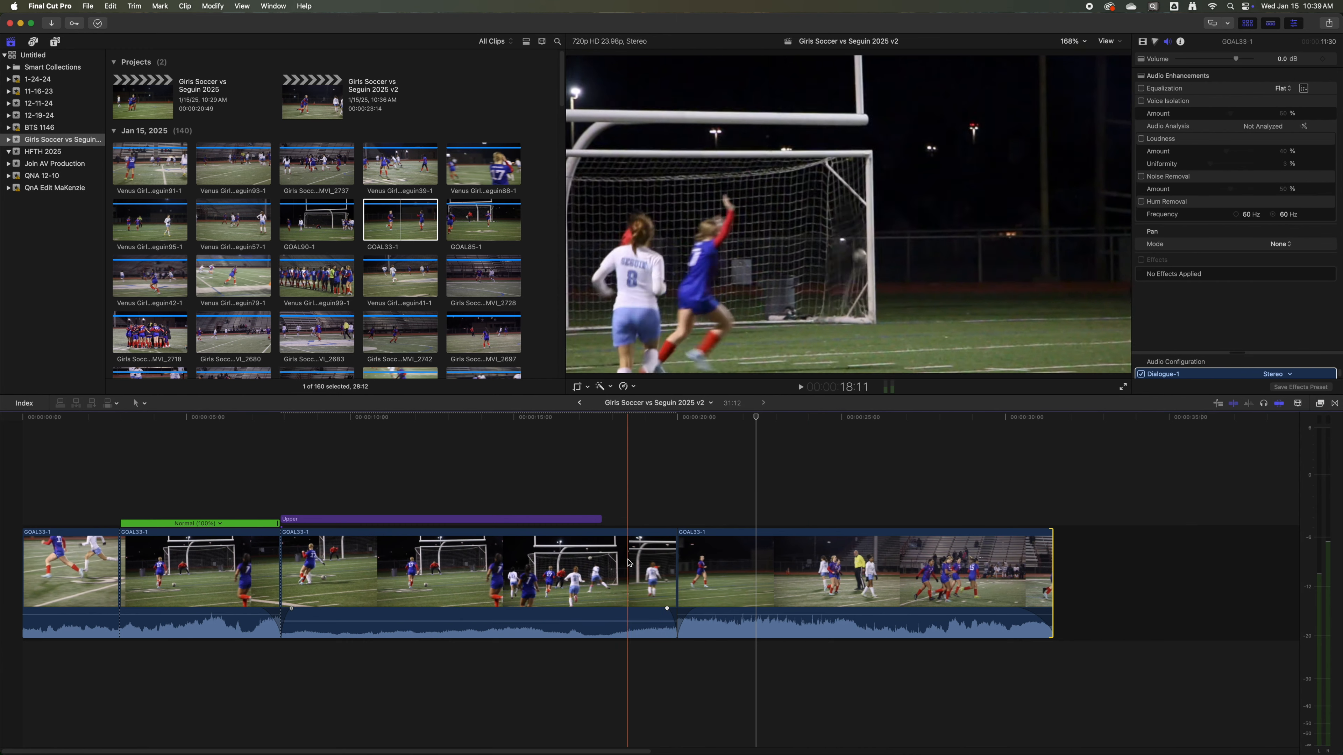
# Shift the Ken Burns end frame of the slow replay clip right and slightly up, and scrub through the replay to check the framing.
pyautogui.click(566, 564)
pyautogui.click(405, 562)
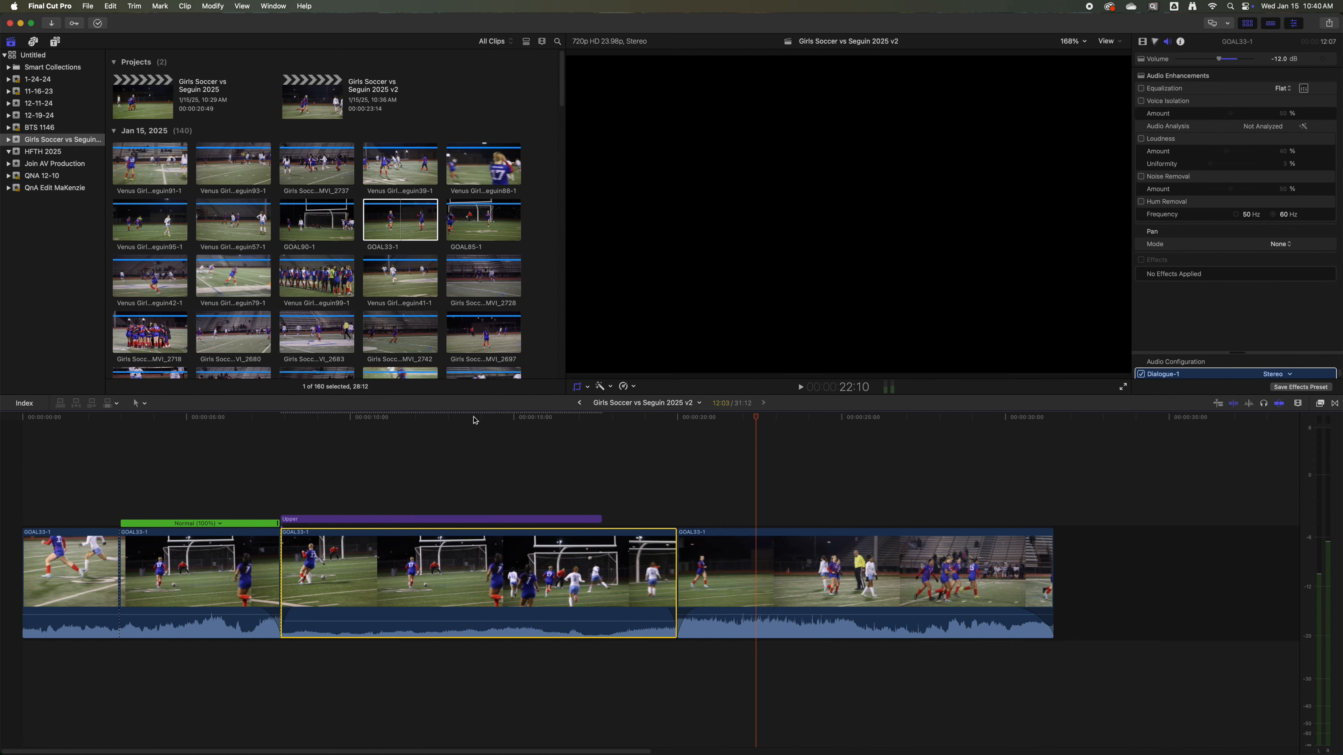
pyautogui.click(477, 420)
pyautogui.moveTo(634, 338); pyautogui.dragTo(658, 330)
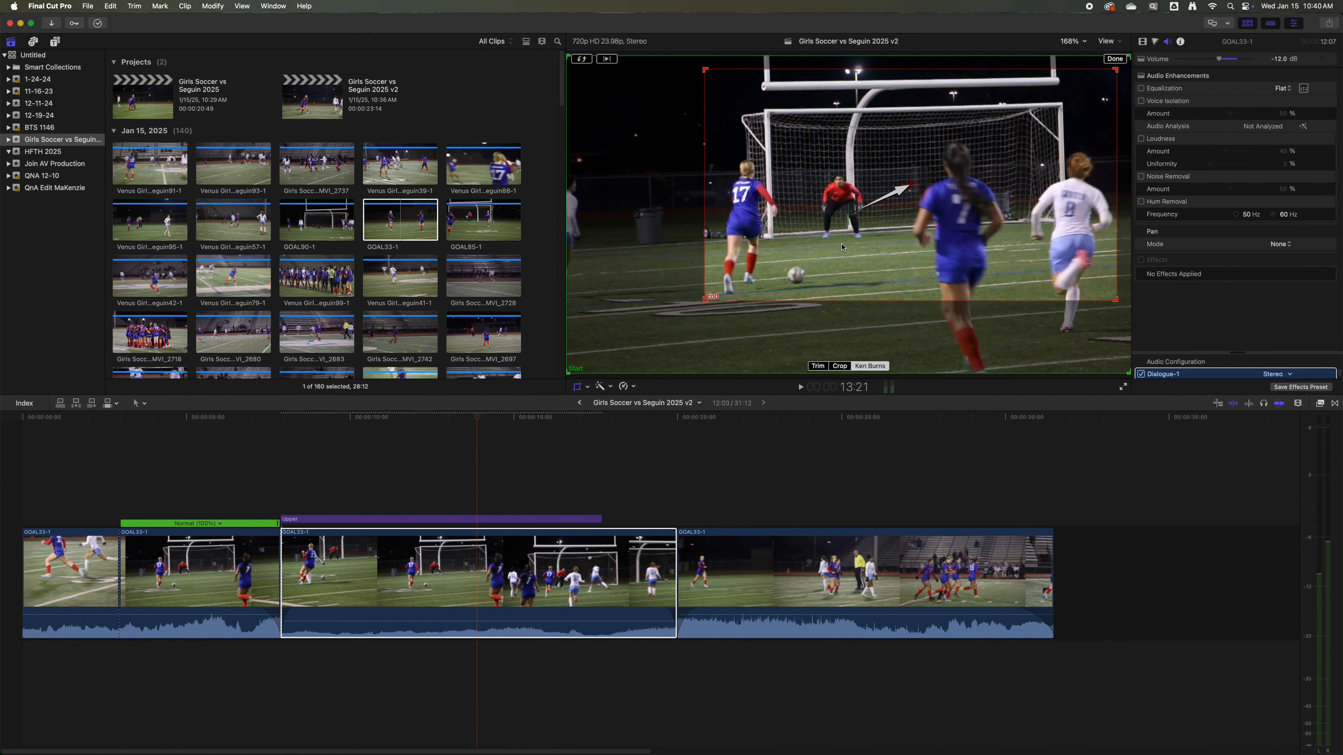
pyautogui.click(1115, 59)
pyautogui.moveTo(383, 414); pyautogui.dragTo(657, 428)
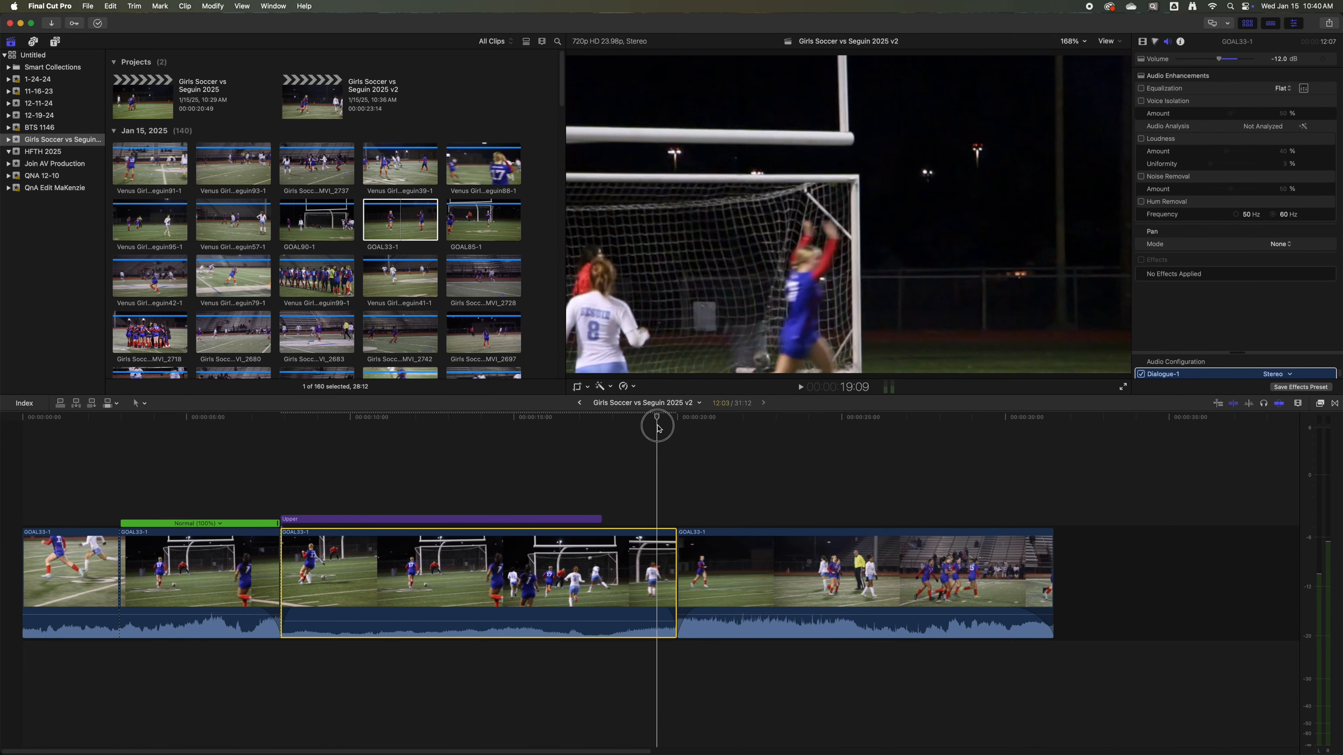
# Readjust the replay's Ken Burns end frame down and to the left, around the players in front of the goal.
pyautogui.click(493, 418)
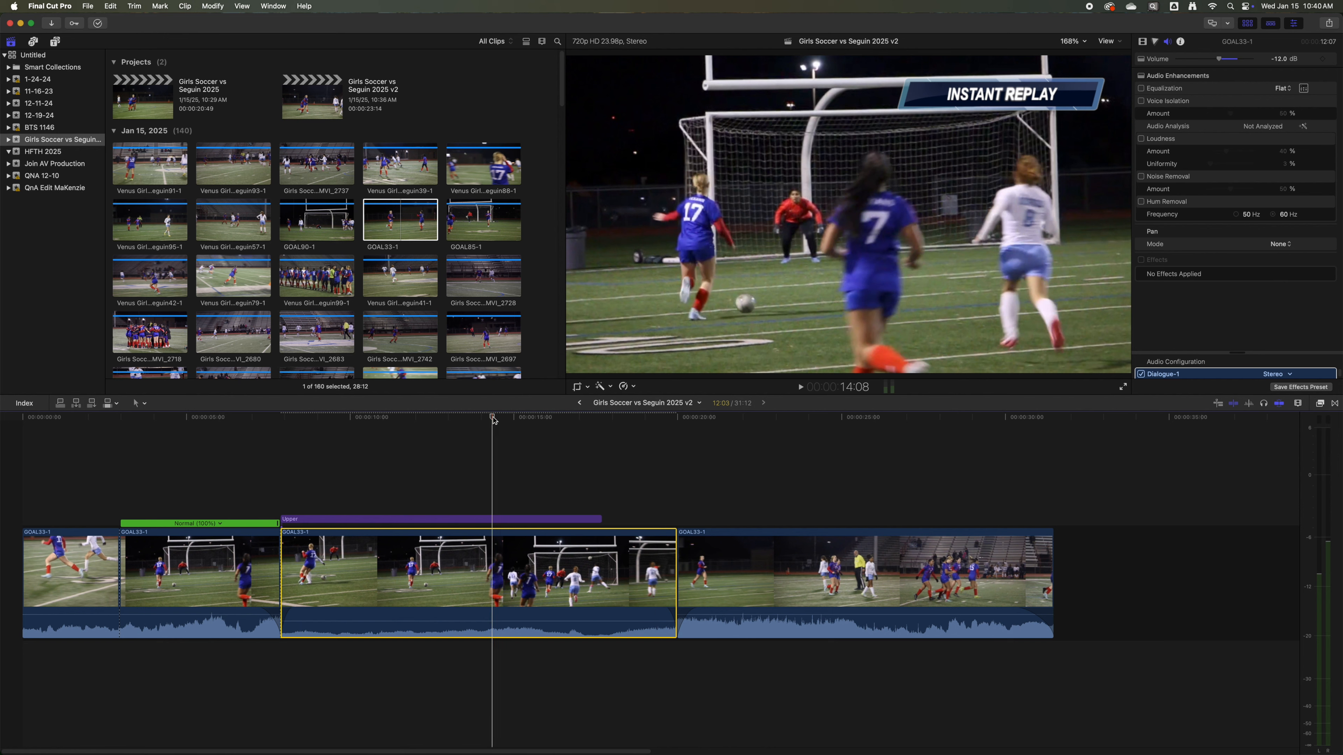
pyautogui.hotkey('shift', 'c')
pyautogui.moveTo(924, 180); pyautogui.dragTo(918, 193)
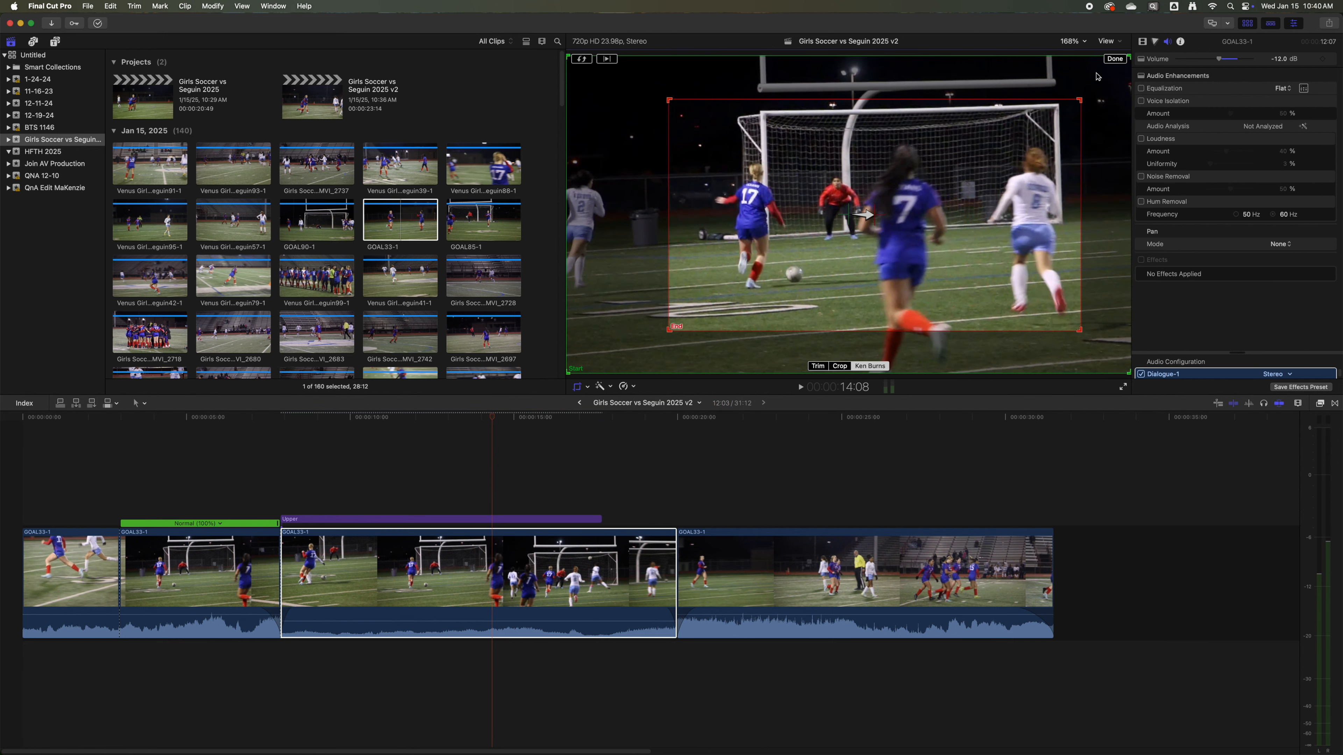
pyautogui.click(1114, 58)
# Using the celebration near the replay's end as reference, move the Ken Burns end frame down and right over the scorer.
pyautogui.click(610, 419)
pyautogui.moveTo(610, 421); pyautogui.dragTo(649, 417)
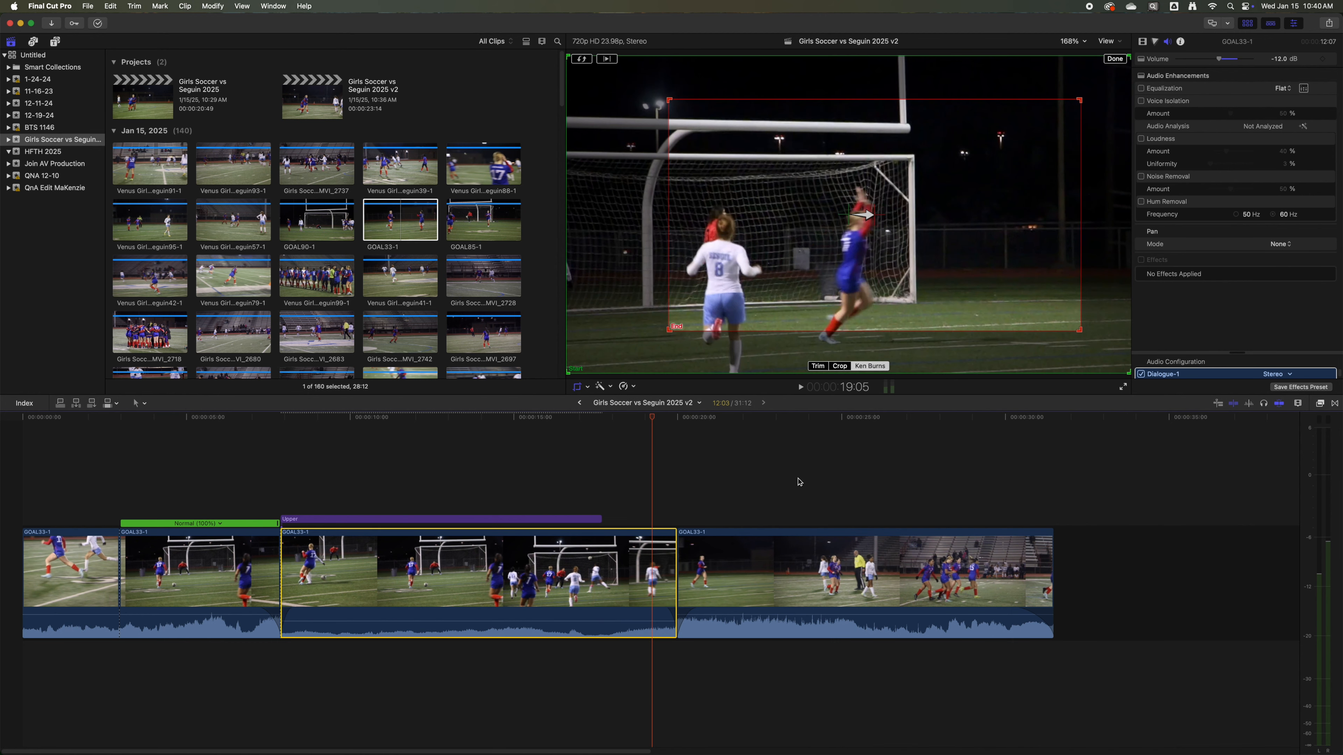
pyautogui.moveTo(875, 230); pyautogui.dragTo(888, 235)
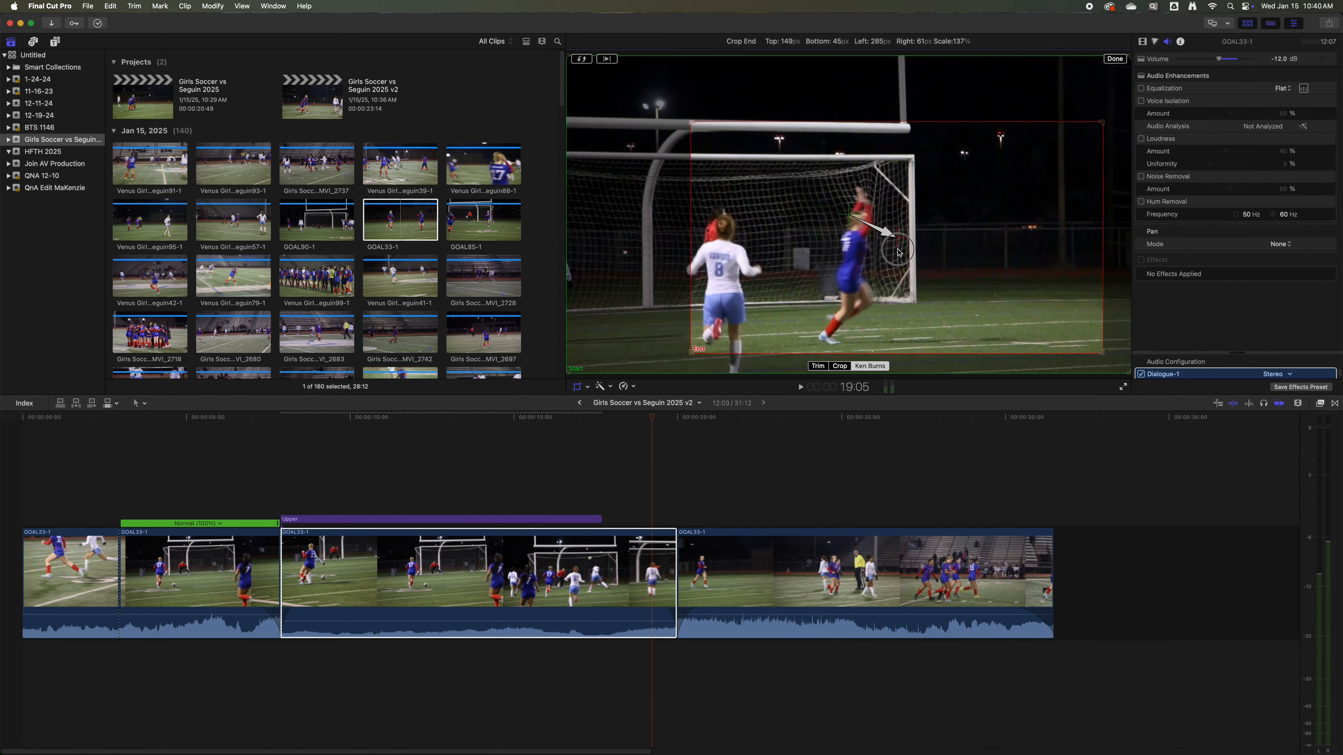
# Play the sequence from just before the slow replay into the celebration clip to check the Ken Burns zoom.
pyautogui.moveTo(491, 419); pyautogui.dragTo(252, 419)
pyautogui.press('space')
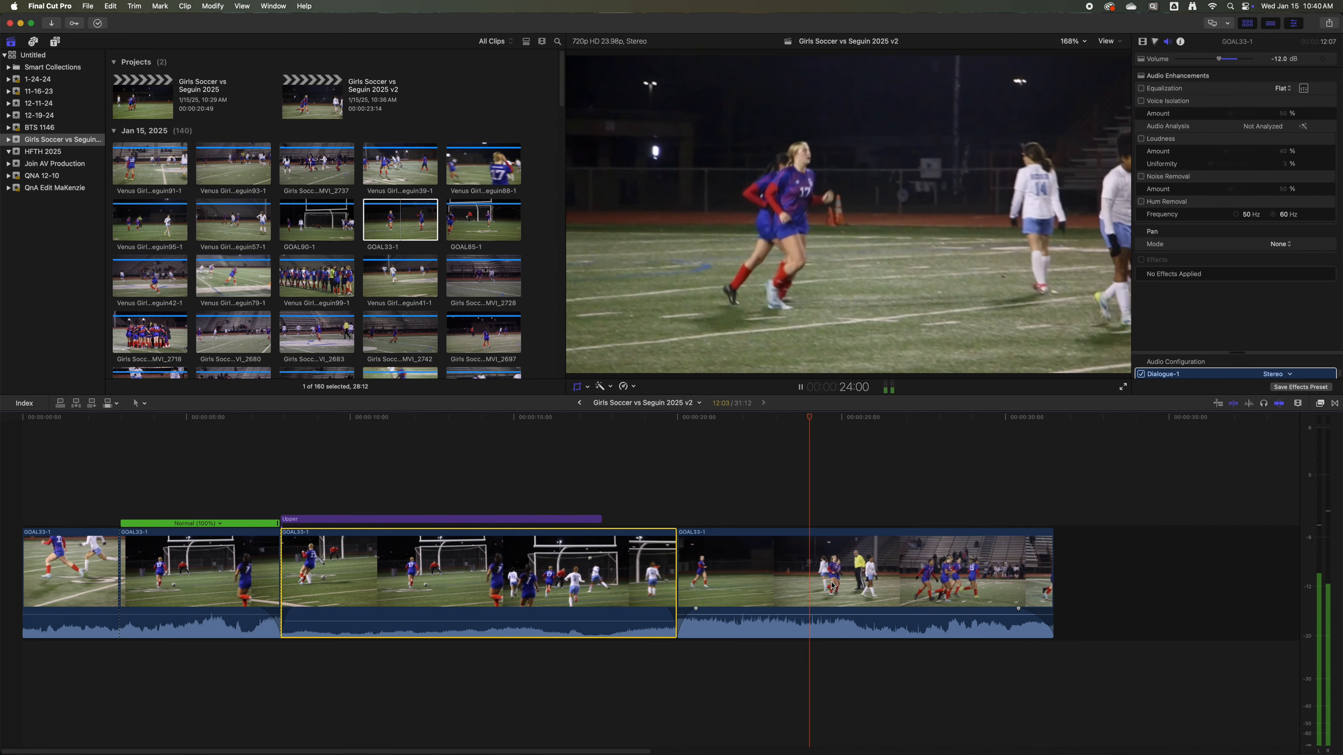
pyautogui.press('space')
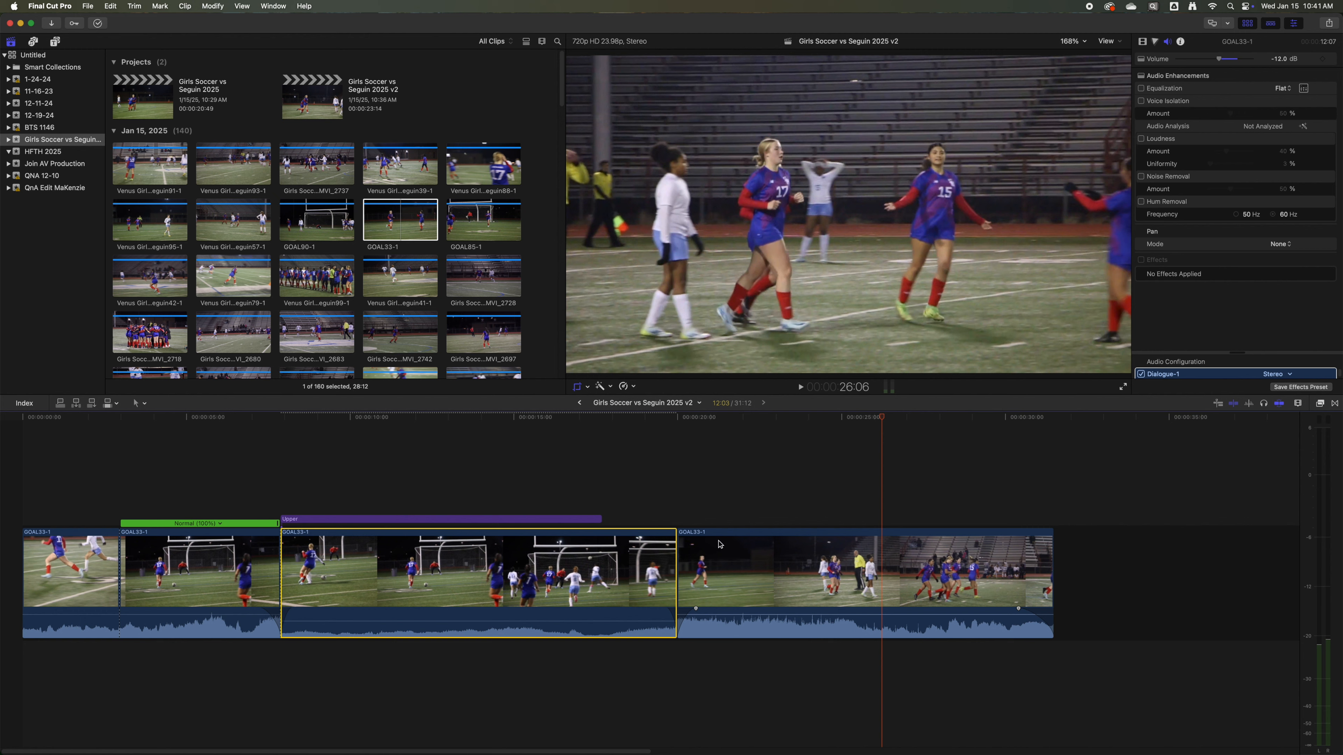
# Reopen the slow replay's Ken Burns framing and scrub back to the shot on goal to examine the start and end frames.
pyautogui.hotkey('shift', 'c')
pyautogui.moveTo(577, 421); pyautogui.dragTo(517, 426)
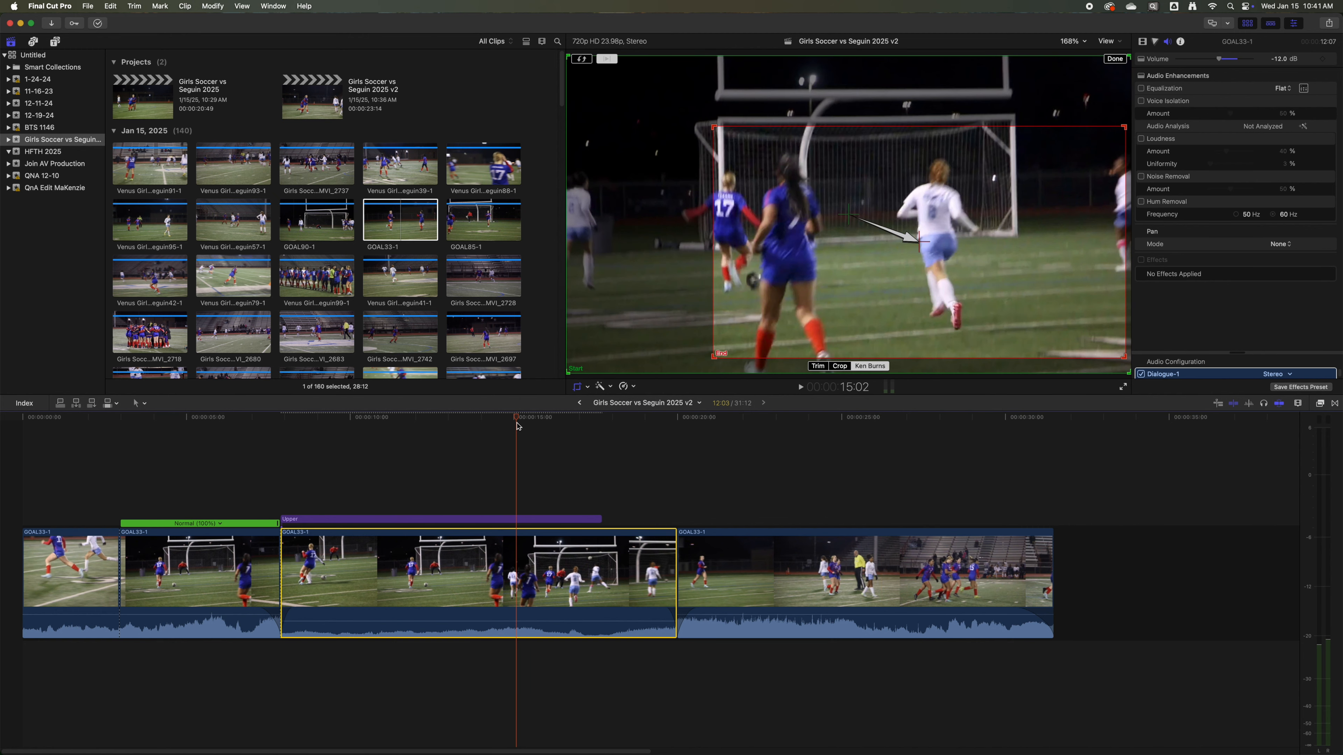
pyautogui.moveTo(517, 422); pyautogui.dragTo(465, 423)
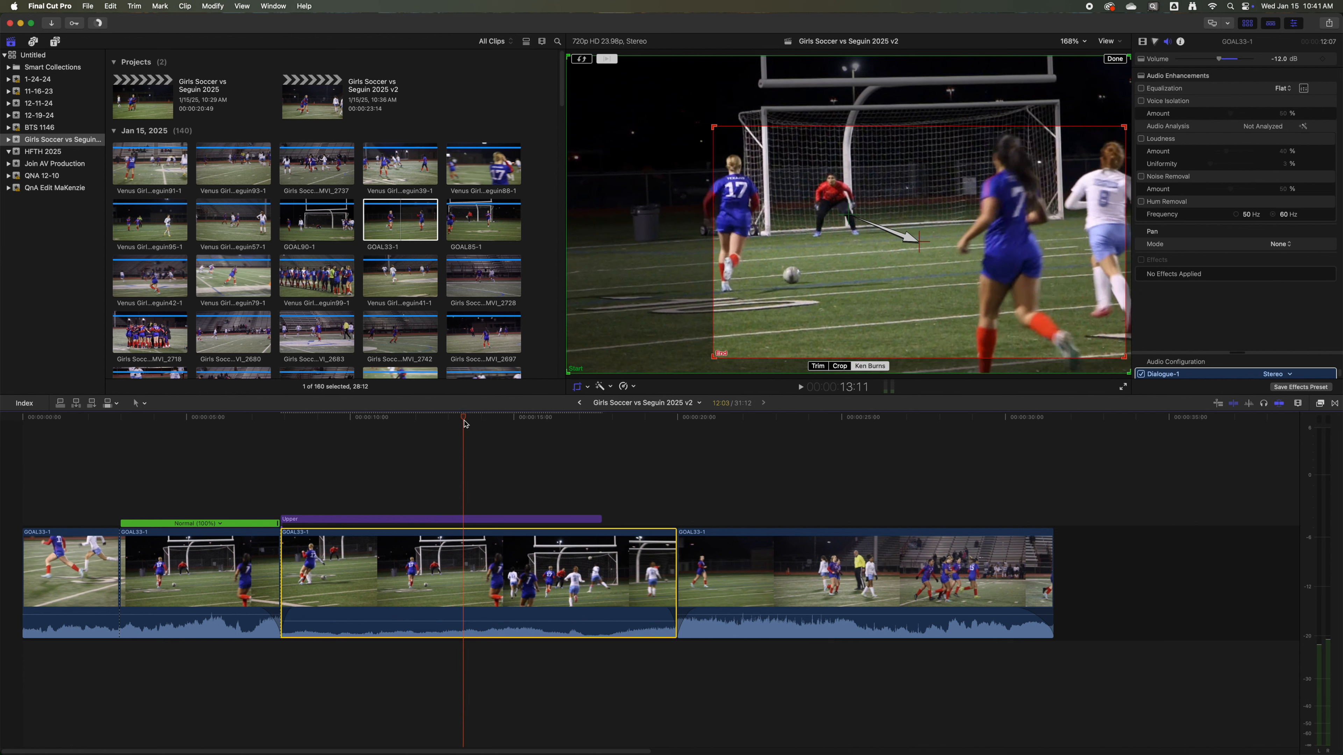